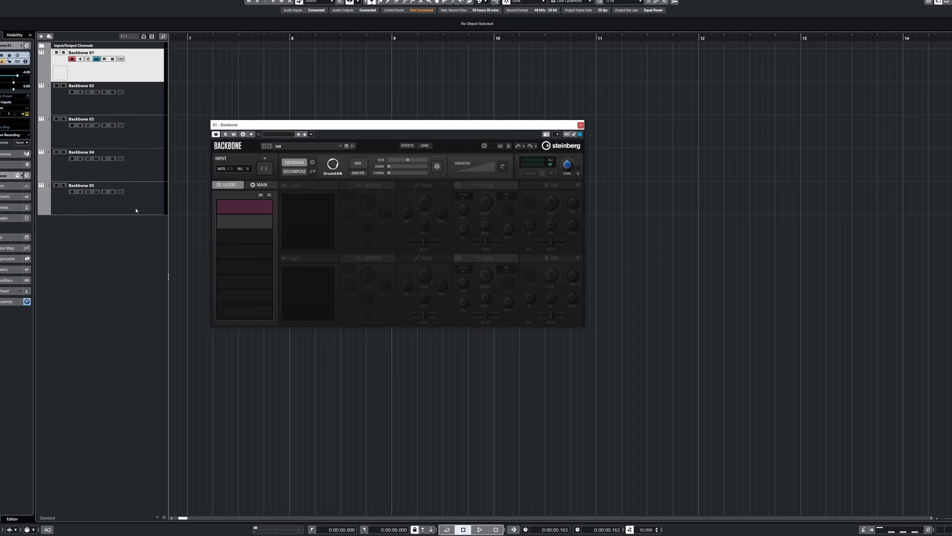
- Rename the first track to Kick and generate a DrumGAN kick sample for its Backbone layer
{"action": "double_click", "coordinate": [83, 53]}
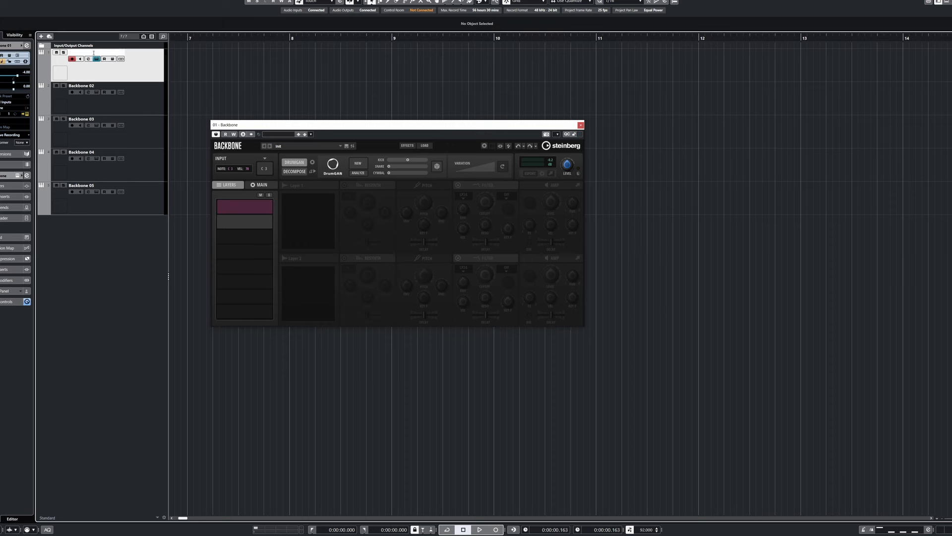
{"action": "type", "text": "Kick"}
{"action": "key", "text": "Return"}
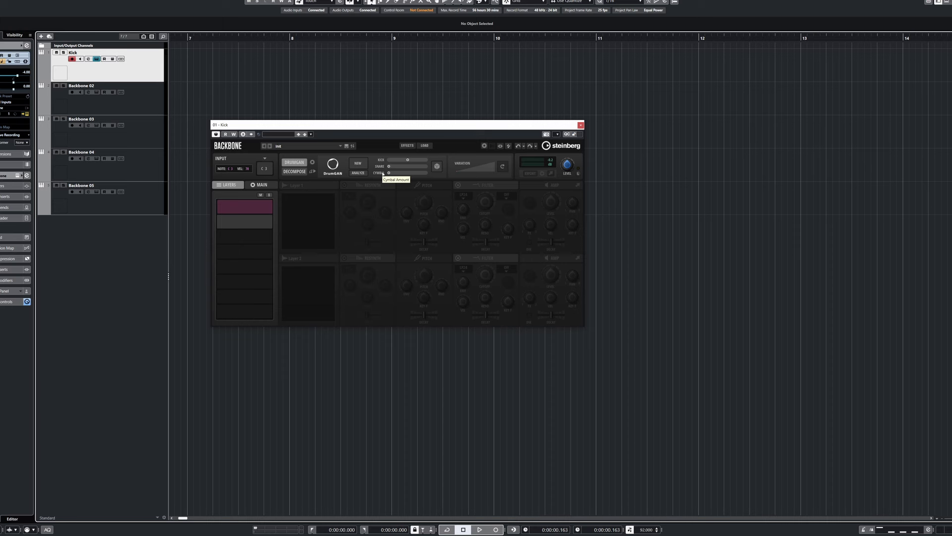
{"action": "left_click", "coordinate": [410, 162]}
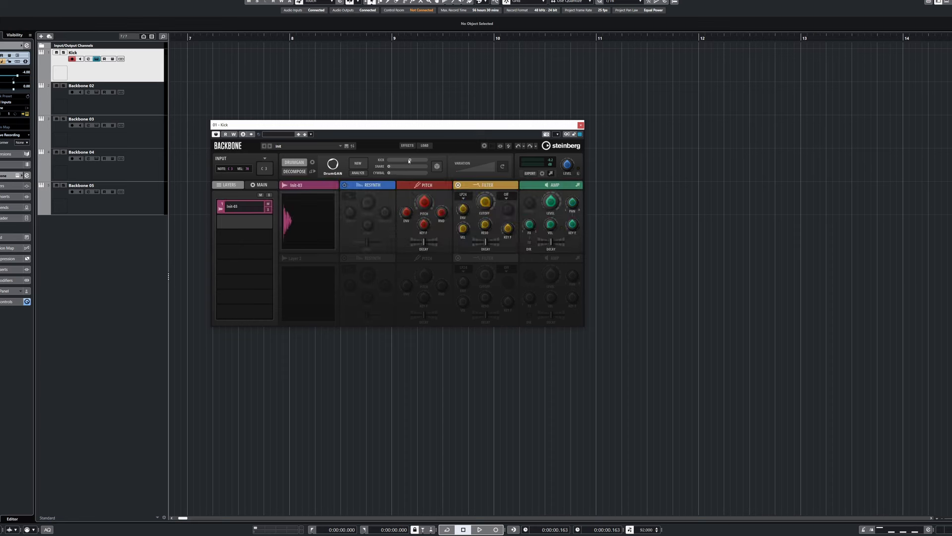
{"action": "left_click_drag", "start_coordinate": [410, 162], "coordinate": [408, 162]}
- Set the variation amount, then record a kick pattern from the project start as a Kick part
{"action": "left_click", "coordinate": [465, 172]}
{"action": "key", "text": "KP_Decimal"}
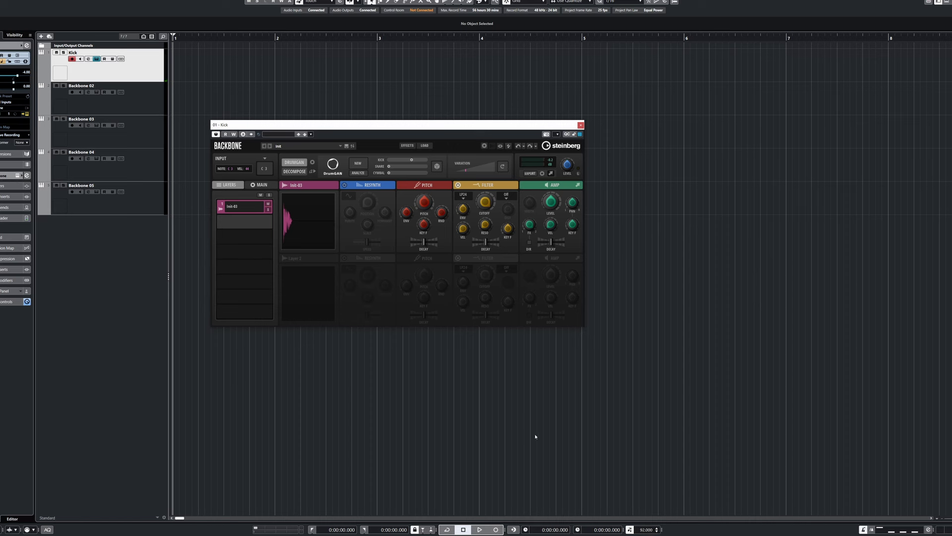
{"action": "key", "text": "KP_Multiply"}
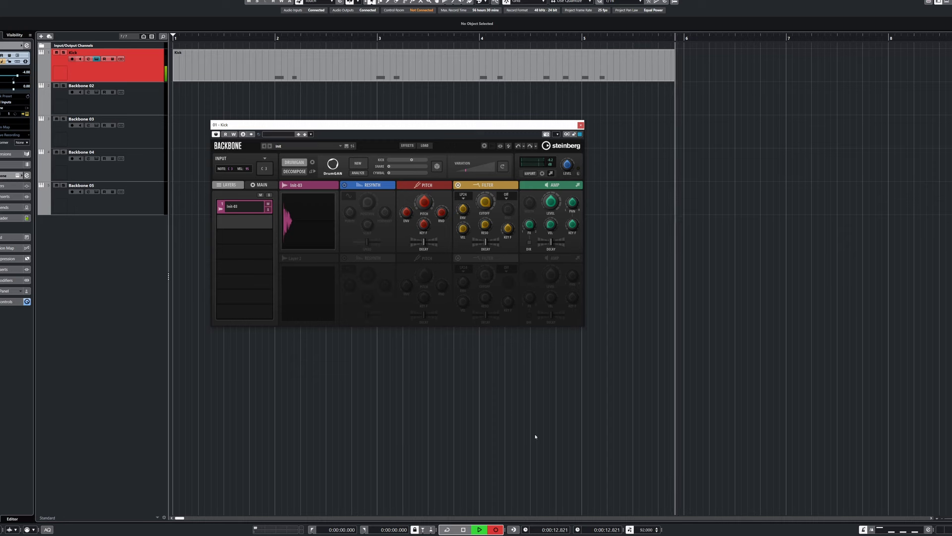
{"action": "key", "text": "space"}
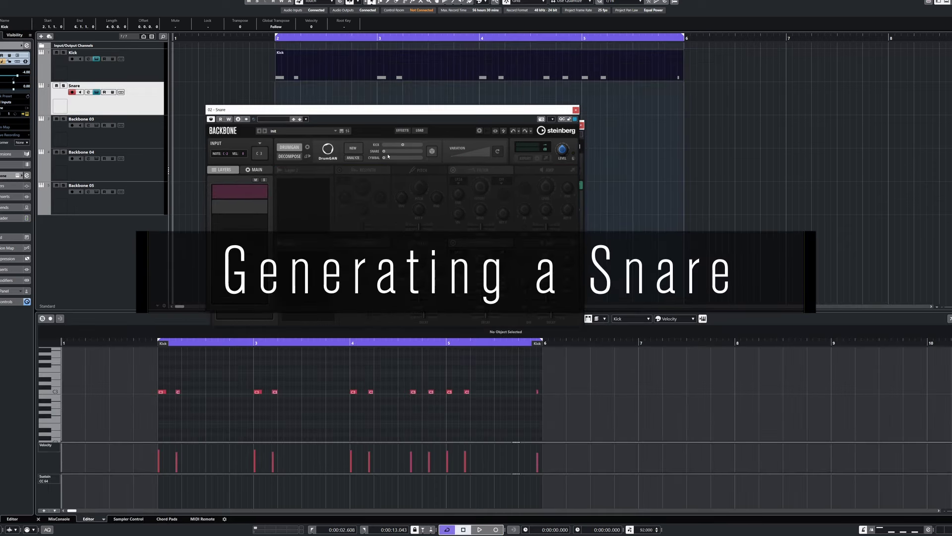
- Generate a DrumGAN snare with kick at zero, cycle variations to Init-12, then switch to Decompose
{"action": "left_click", "coordinate": [406, 151]}
{"action": "left_click_drag", "start_coordinate": [403, 146], "coordinate": [381, 147]}
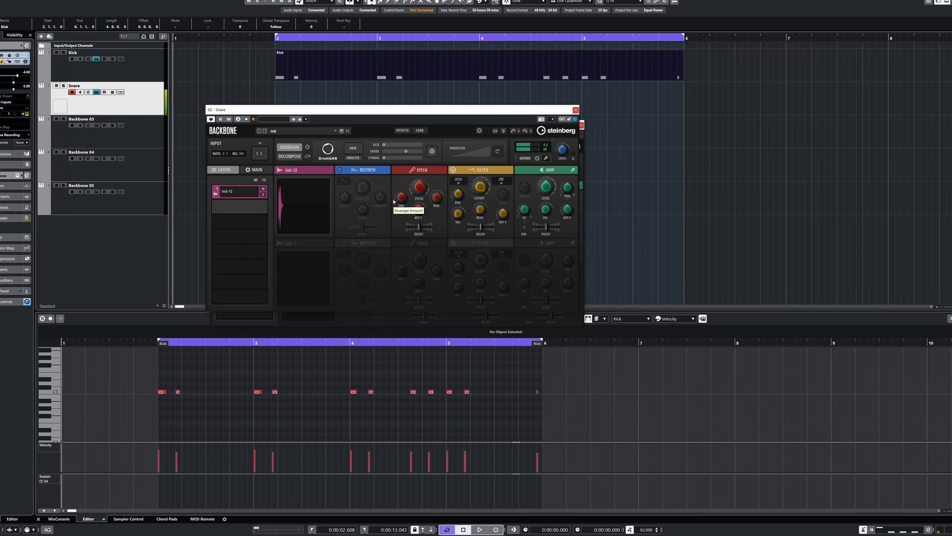
{"action": "left_click", "coordinate": [469, 154]}
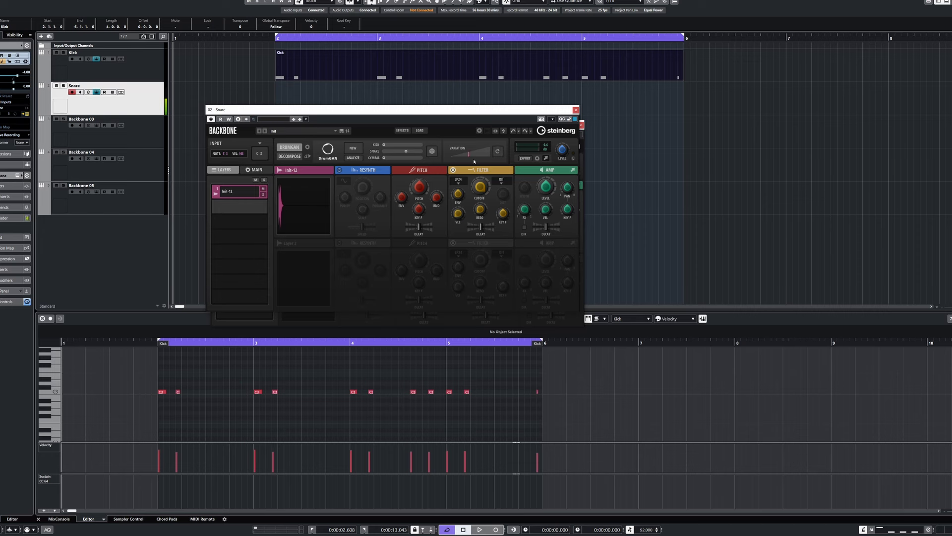
{"action": "left_click", "coordinate": [500, 155]}
{"action": "left_click_drag", "start_coordinate": [384, 145], "coordinate": [394, 144]}
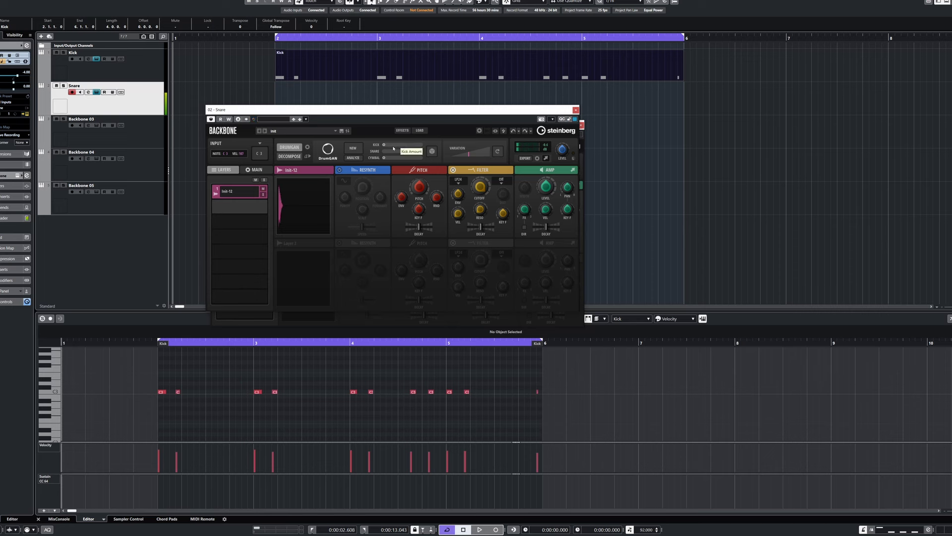
{"action": "left_click", "coordinate": [498, 154]}
{"action": "left_click", "coordinate": [298, 157]}
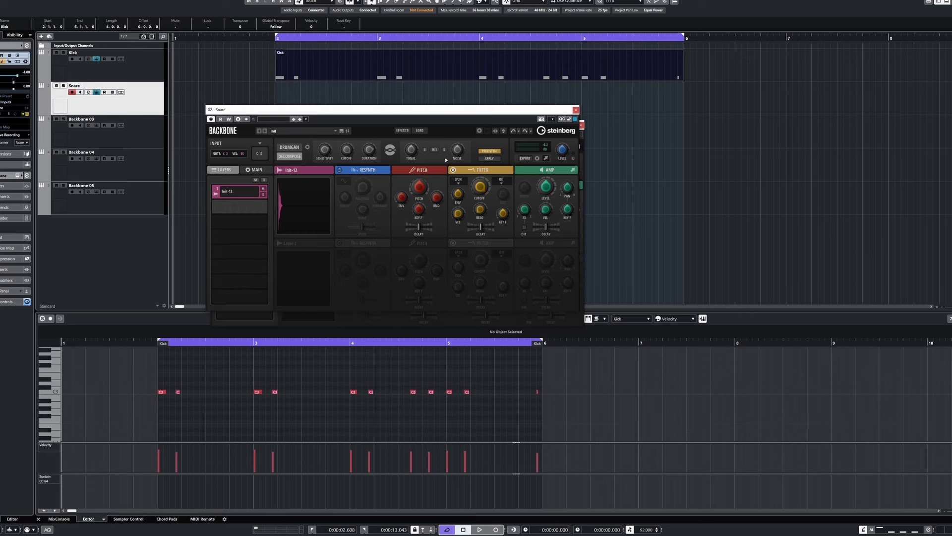
- Audition the tonal and noise parts, lower the decompose cutoff to about 5971 Hz, and apply the split
{"action": "left_click", "coordinate": [424, 150]}
{"action": "left_click_drag", "start_coordinate": [347, 151], "coordinate": [343, 159]}
{"action": "left_click", "coordinate": [445, 150]}
{"action": "left_click", "coordinate": [444, 149]}
{"action": "left_click", "coordinate": [489, 159]}
- Solo and mute the Init-12 Tonal and Noise layers, and duplicate the Noise layer into slot three
{"action": "left_click", "coordinate": [263, 195]}
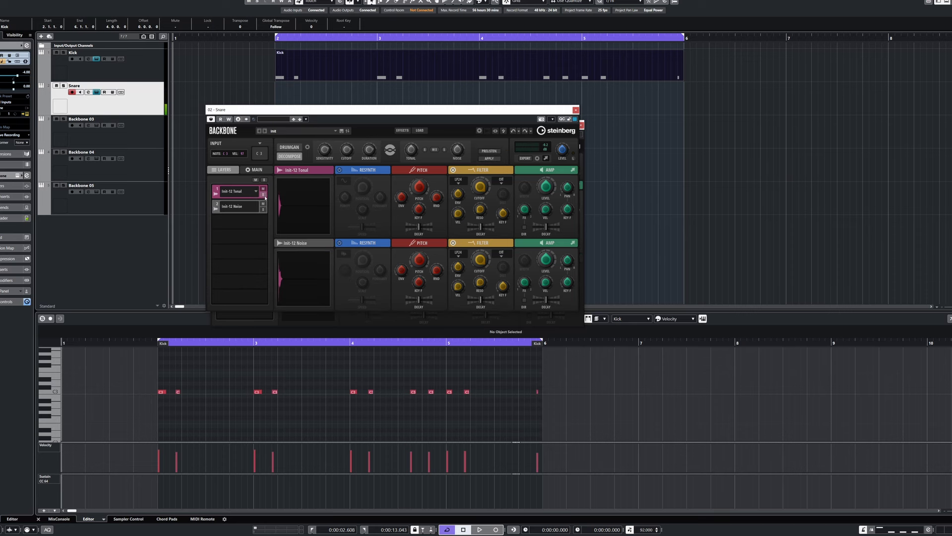
{"action": "left_click", "coordinate": [264, 210]}
{"action": "left_click", "coordinate": [263, 189]}
{"action": "left_click_drag", "start_coordinate": [218, 211], "coordinate": [223, 225]}
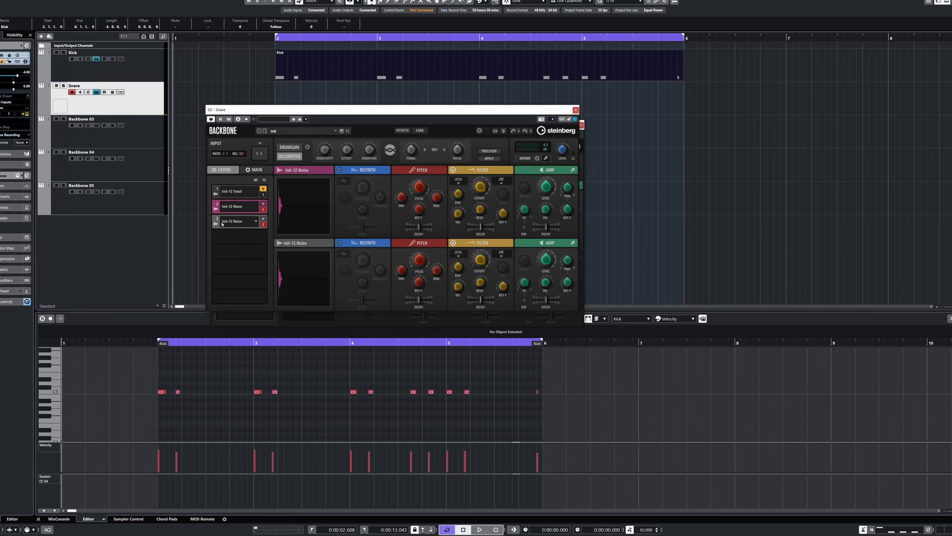
{"action": "left_click", "coordinate": [263, 203]}
{"action": "left_click", "coordinate": [218, 225]}
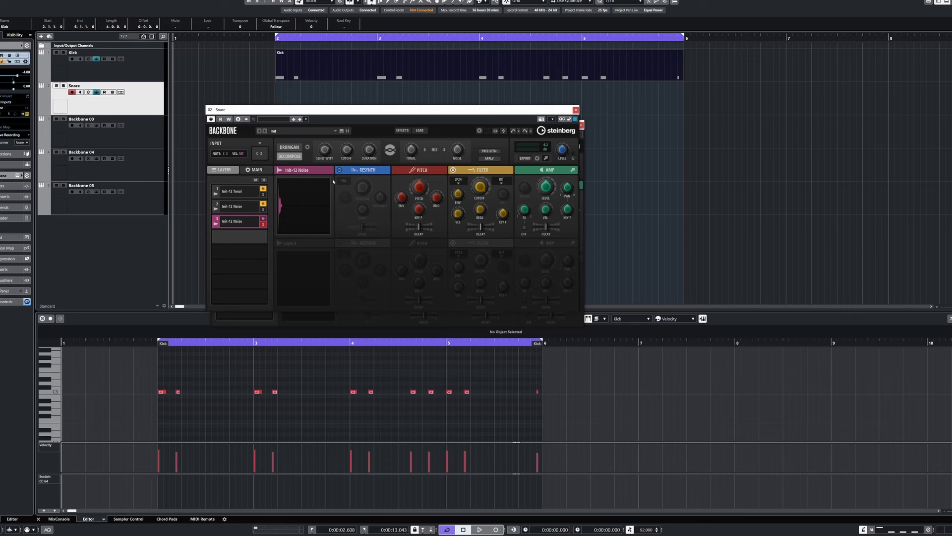
- Adjust the DrumGAN amounts, rearrange layer solos, and mute the Init-12 Tonal layer
{"action": "left_click", "coordinate": [289, 148]}
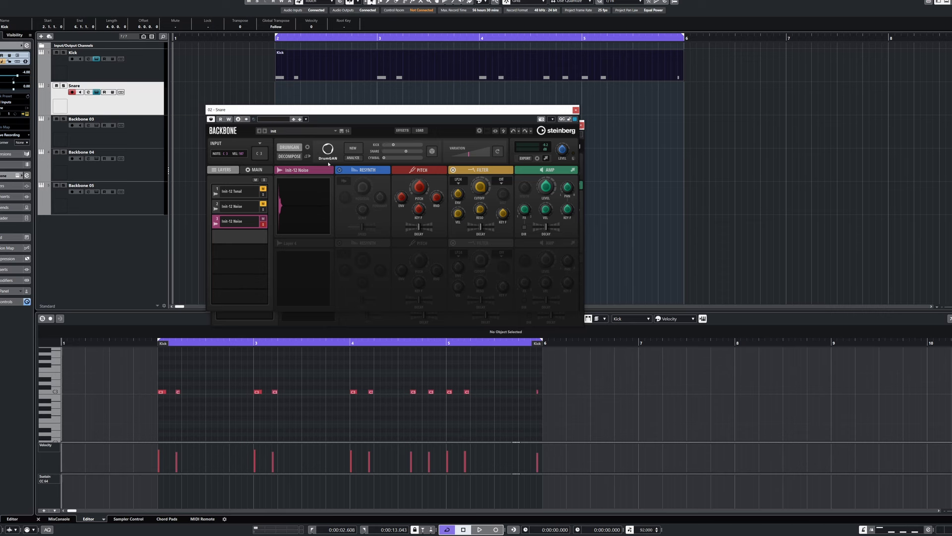
{"action": "left_click", "coordinate": [354, 157]}
{"action": "left_click", "coordinate": [264, 225]}
{"action": "left_click", "coordinate": [264, 210]}
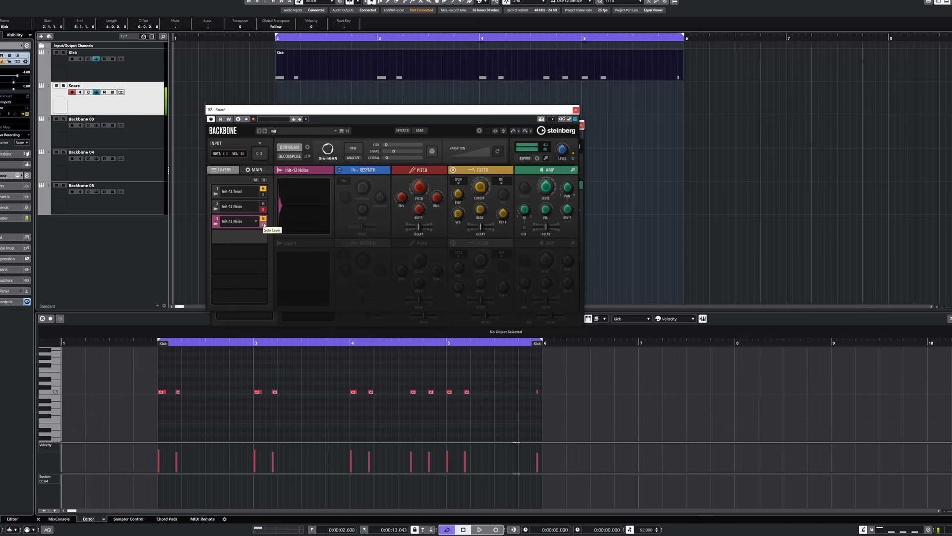
{"action": "left_click", "coordinate": [264, 225]}
{"action": "left_click", "coordinate": [263, 224]}
{"action": "left_click", "coordinate": [252, 212]}
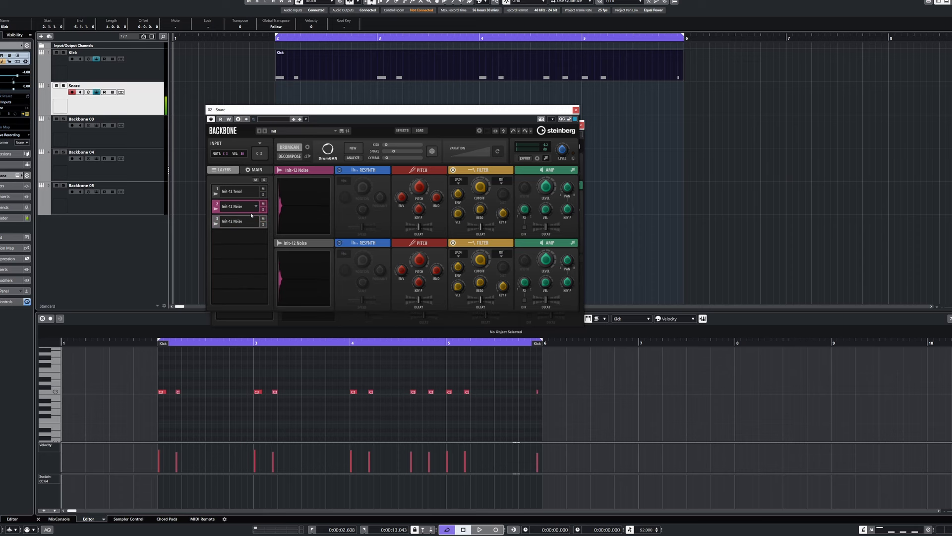
{"action": "left_click", "coordinate": [263, 188]}
- Pan the second noise layer left, unmute Tonal, and audition the layered snare at two velocities
{"action": "left_click_drag", "start_coordinate": [567, 188], "coordinate": [566, 209]}
{"action": "mouse_move", "coordinate": [567, 193]}
{"action": "left_click", "coordinate": [263, 189]}
{"action": "left_click", "coordinate": [298, 208]}
{"action": "left_click", "coordinate": [298, 209]}
{"action": "left_click", "coordinate": [403, 131]}
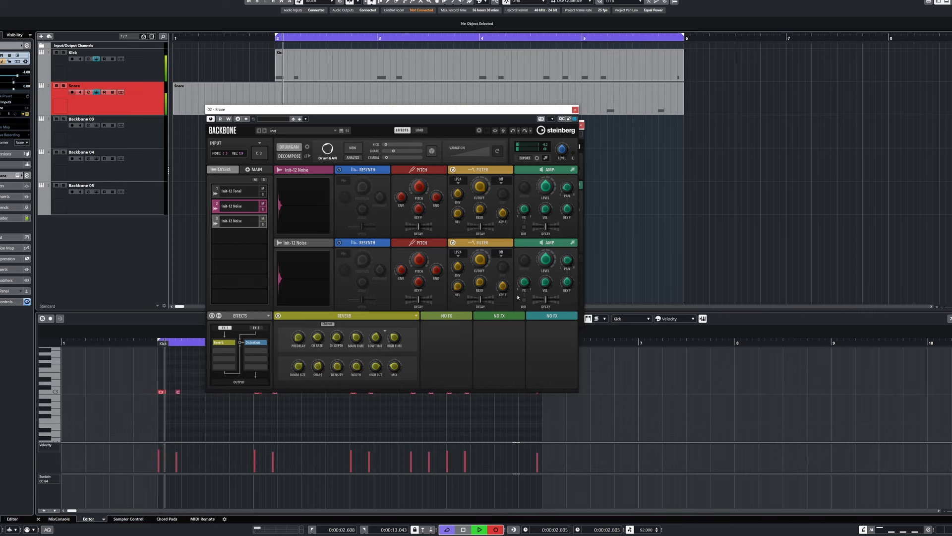
- Stop the snare recording, raise one snare note's velocity slightly, and play back the beat
{"action": "key", "text": "space"}
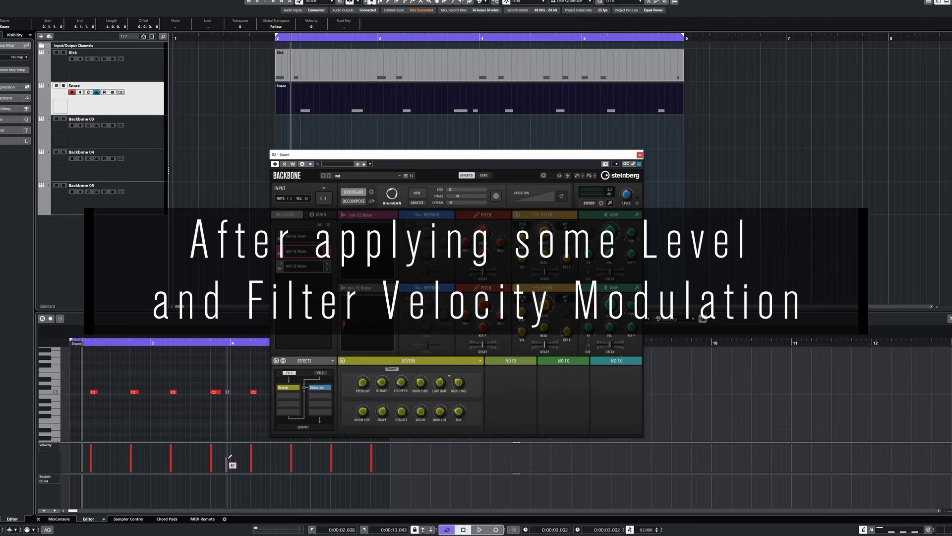
{"action": "left_click_drag", "start_coordinate": [228, 453], "coordinate": [230, 457]}
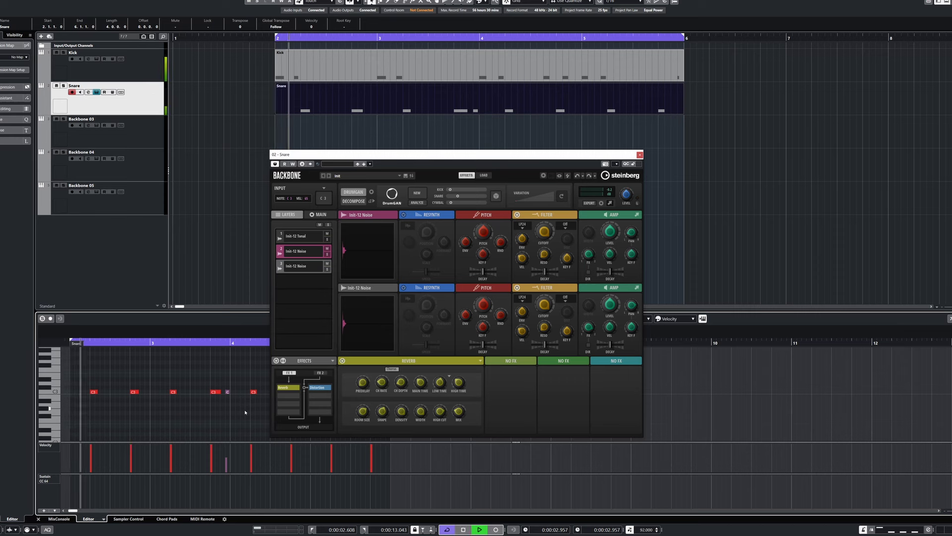
{"action": "key", "text": "space"}
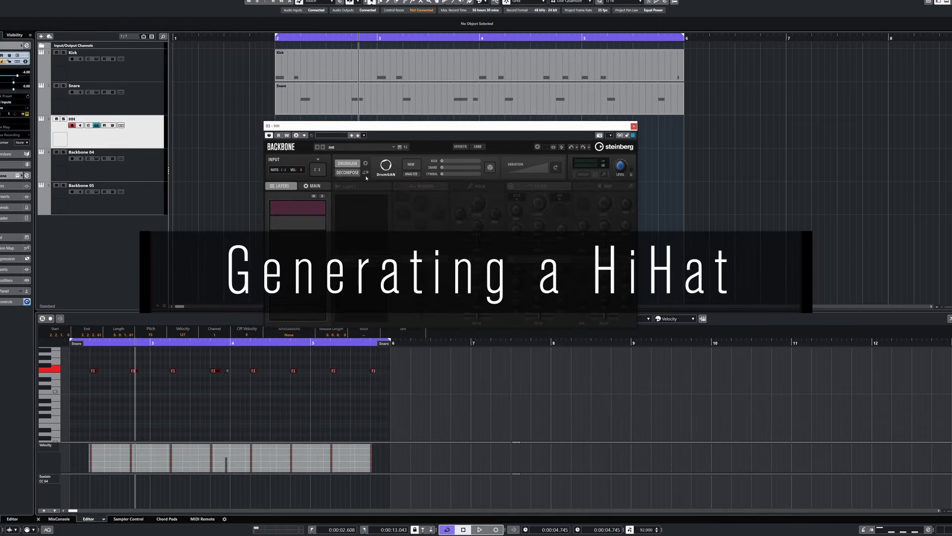
- Generate a hi-hat by nudging the DrumGAN cymbal amount up and down until it sounds right
{"action": "left_click", "coordinate": [460, 174]}
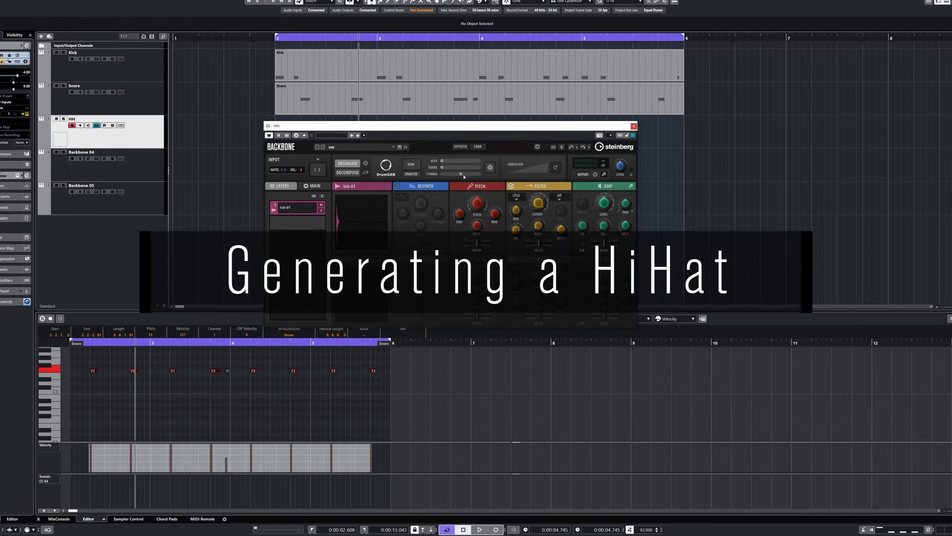
{"action": "left_click_drag", "start_coordinate": [464, 175], "coordinate": [465, 175]}
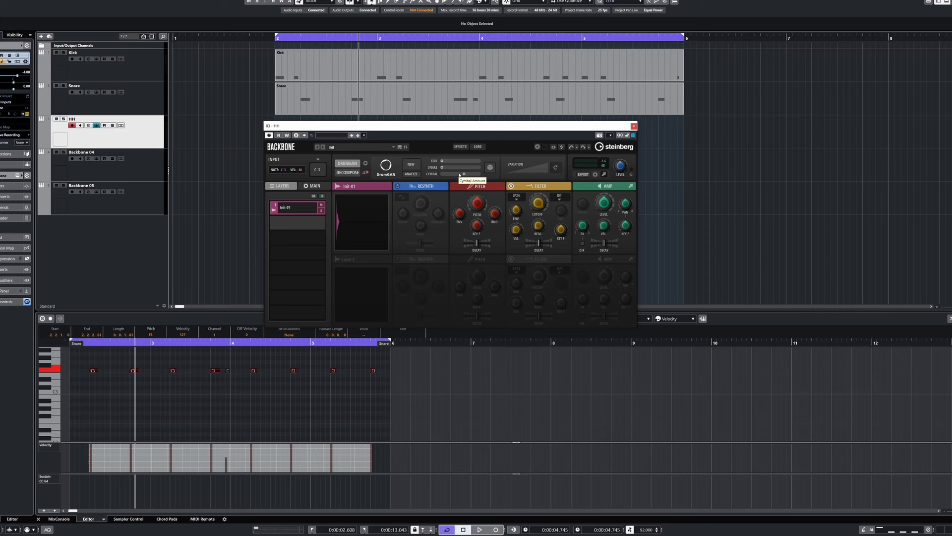
{"action": "left_click_drag", "start_coordinate": [465, 174], "coordinate": [467, 174]}
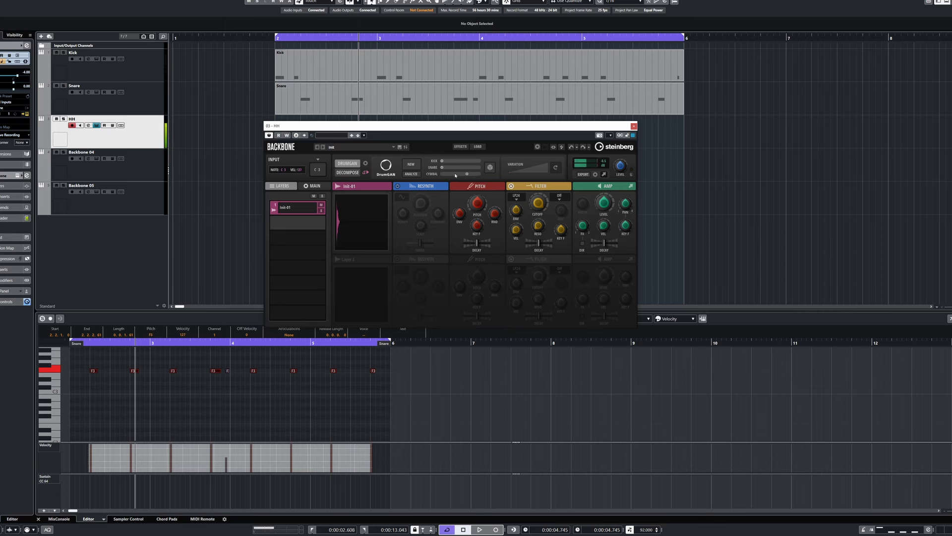
{"action": "left_click", "coordinate": [454, 174]}
{"action": "left_click", "coordinate": [571, 148]}
- Check the DrumGAN settings, then bring up the filter type list
{"action": "left_click", "coordinate": [366, 164]}
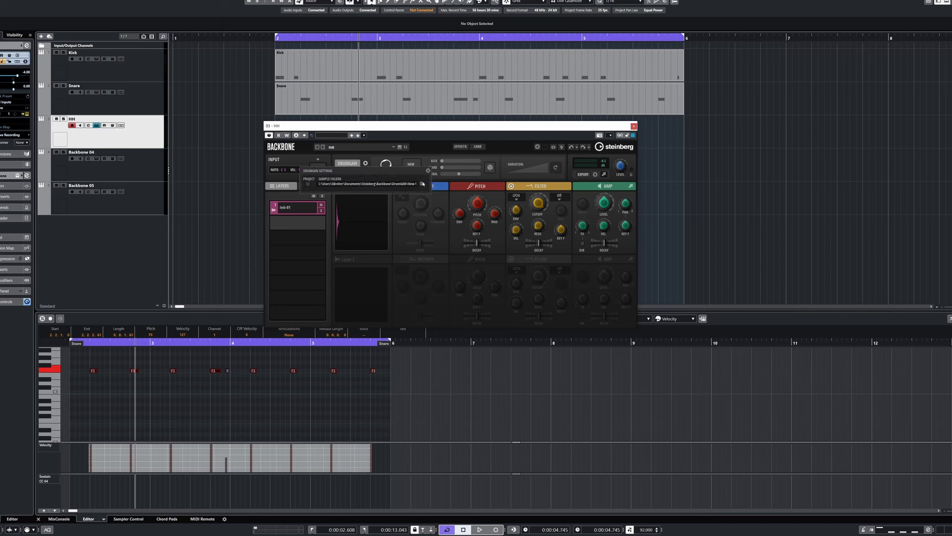
{"action": "left_click", "coordinate": [429, 172]}
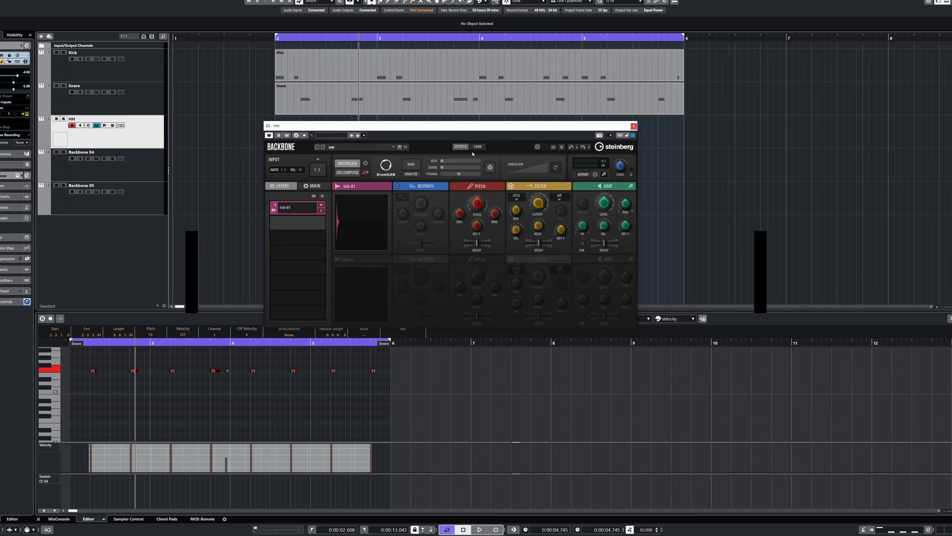
{"action": "left_click", "coordinate": [517, 196]}
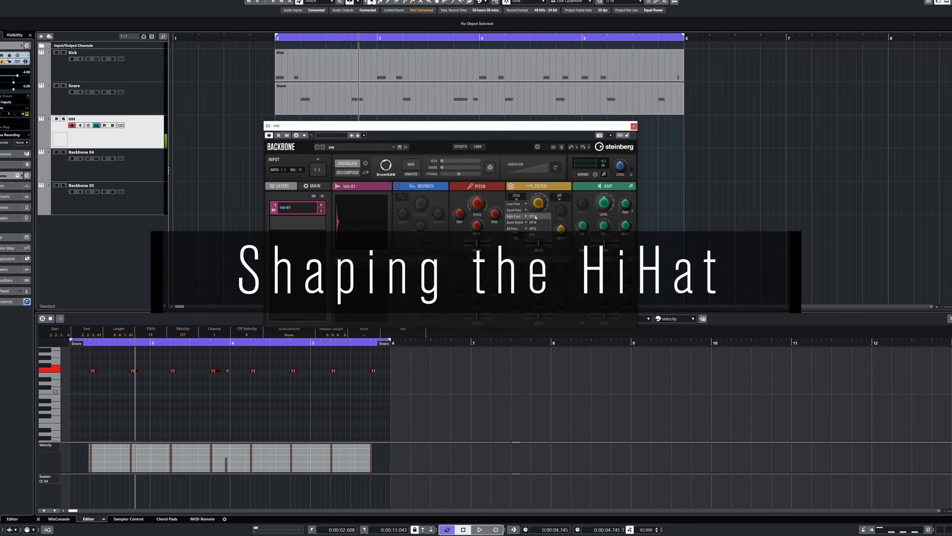
- Set the hi-hat filter to HP18 with cutoff about 315 and Tube Drive at 46
{"action": "left_click", "coordinate": [536, 220]}
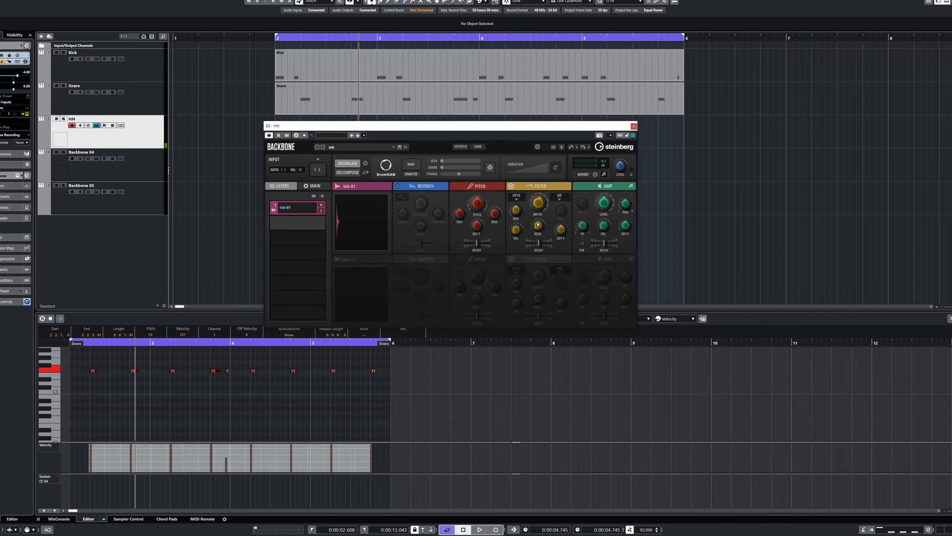
{"action": "left_click_drag", "start_coordinate": [538, 202], "coordinate": [537, 209]}
{"action": "left_click", "coordinate": [559, 197]}
{"action": "left_click", "coordinate": [559, 212]}
{"action": "mouse_move", "coordinate": [563, 201]}
{"action": "left_mouse_down"}
{"action": "mouse_move", "coordinate": [566, 189]}
{"action": "mouse_move", "coordinate": [569, 206]}
{"action": "left_mouse_up"}
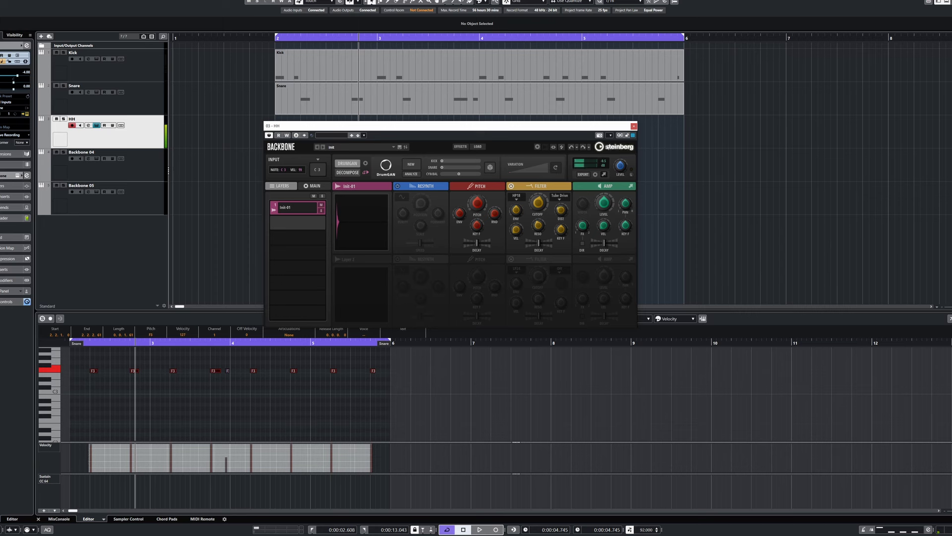
- Return to the project start and record a hi-hat part on the HH track
{"action": "key", "text": "KP_1"}
{"action": "key", "text": "Home"}
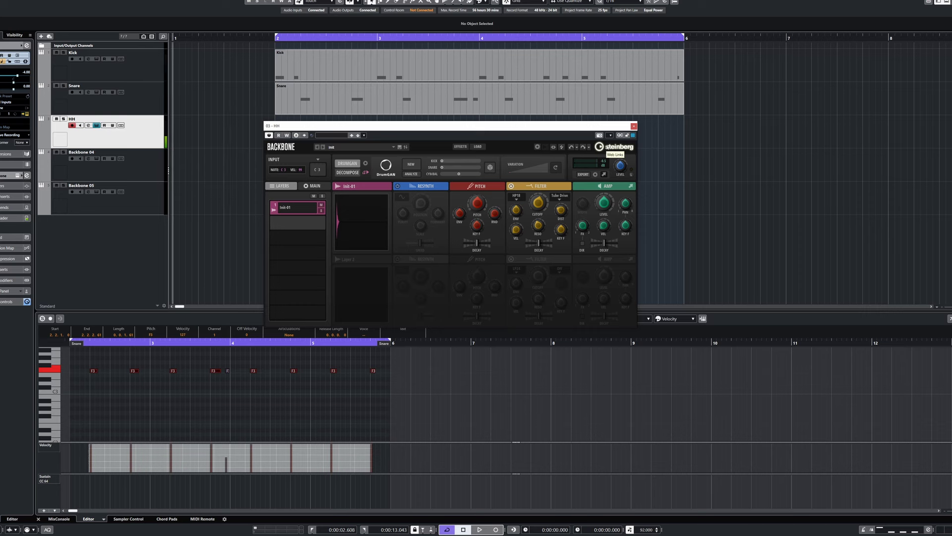
{"action": "key", "text": "KP_Multiply"}
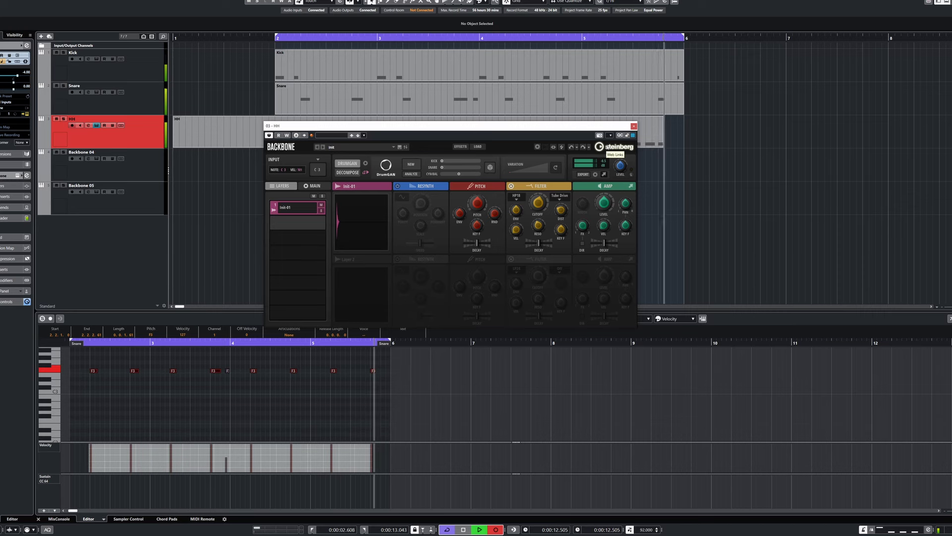
{"action": "key", "text": "space"}
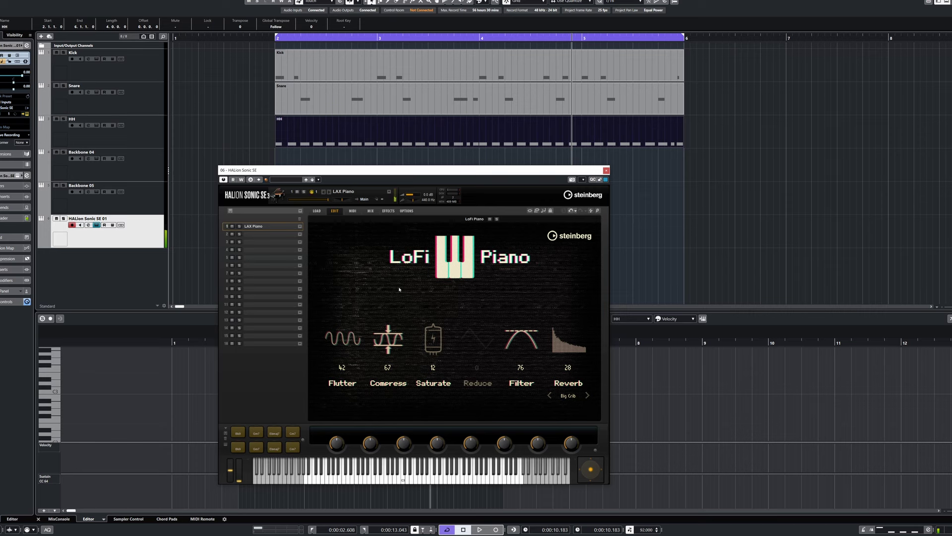
- Play the beat from the loop start, then record the LoFi piano part on HALion Sonic SE 01
{"action": "key", "text": "KP_1"}
{"action": "key", "text": "space"}
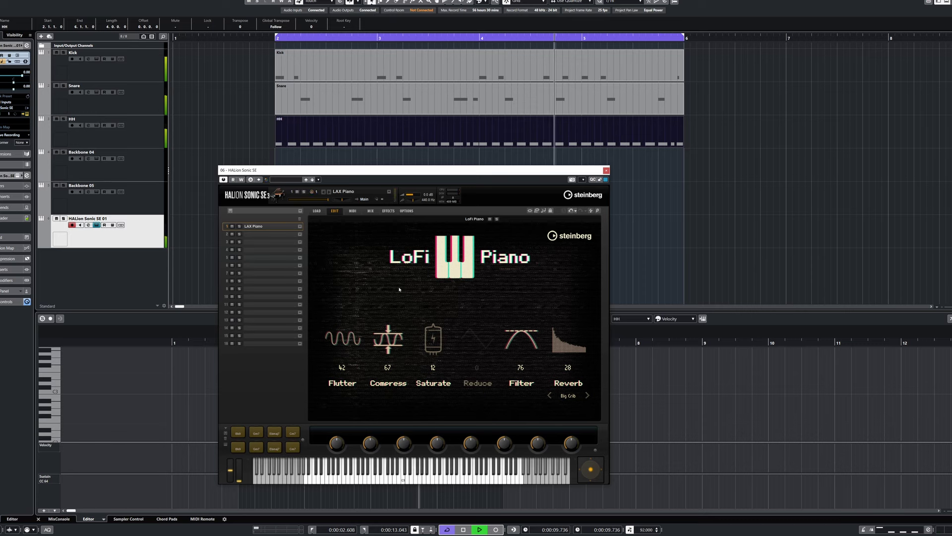
{"action": "key", "text": "KP_Multiply"}
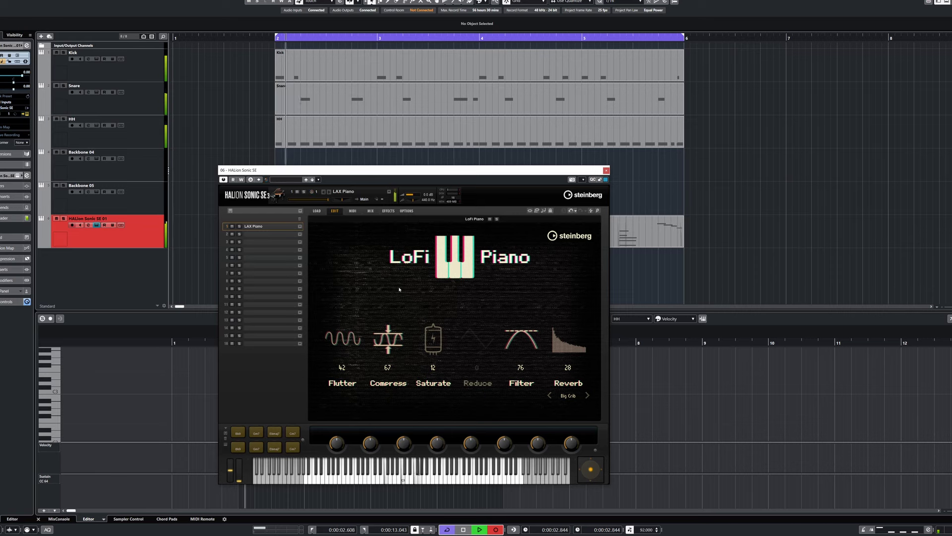
{"action": "key", "text": "space"}
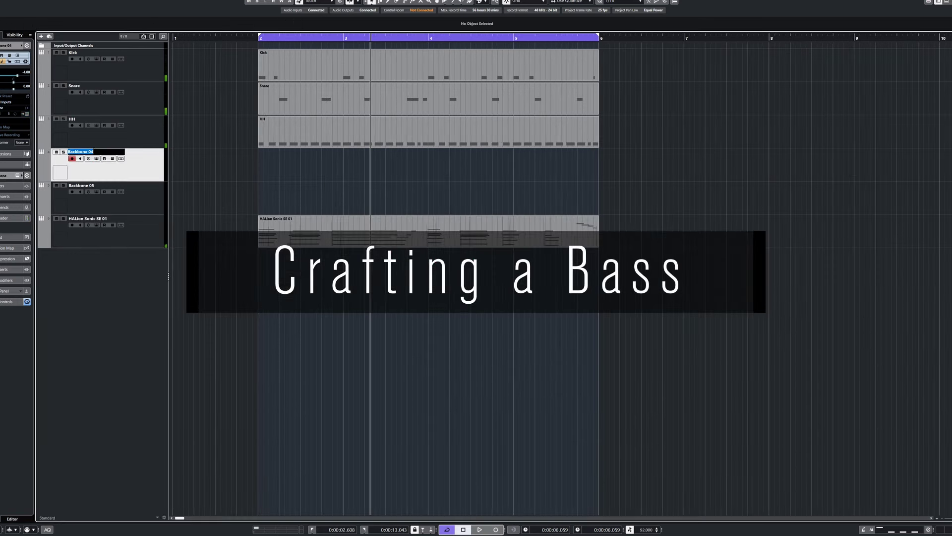
- Rename track 4 to Bass, generate an Init-01 DrumGAN layer in its Backbone, and view its sample
{"action": "type", "text": "Bass"}
{"action": "key", "text": "Return"}
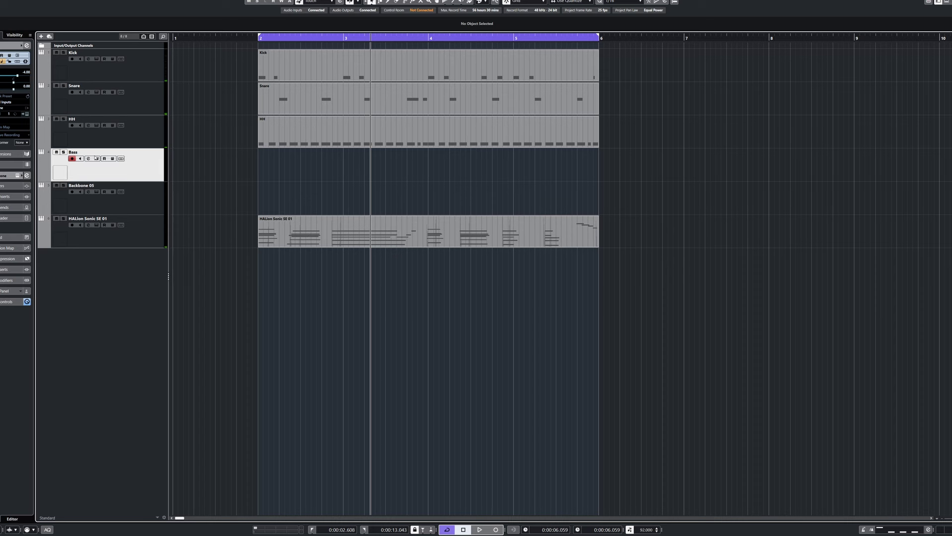
{"action": "left_click", "coordinate": [95, 158]}
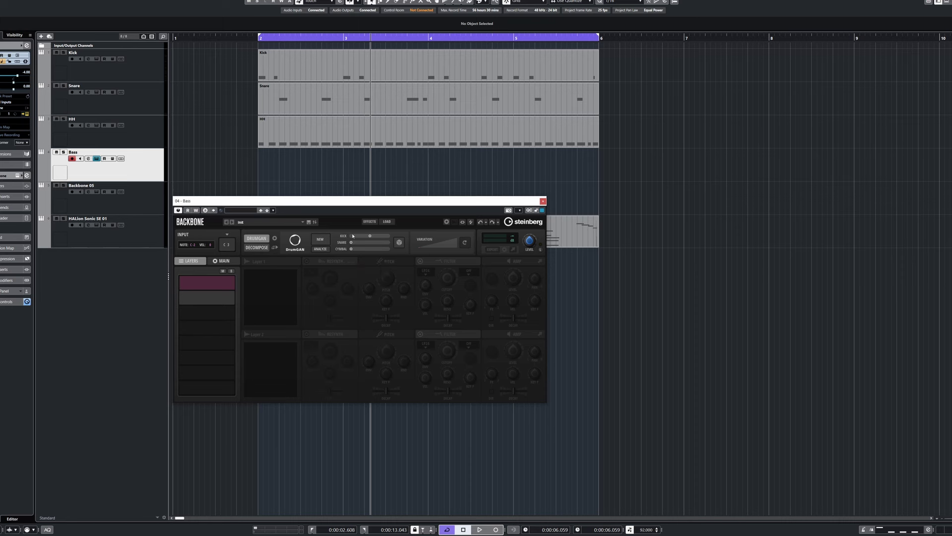
{"action": "left_click", "coordinate": [377, 236]}
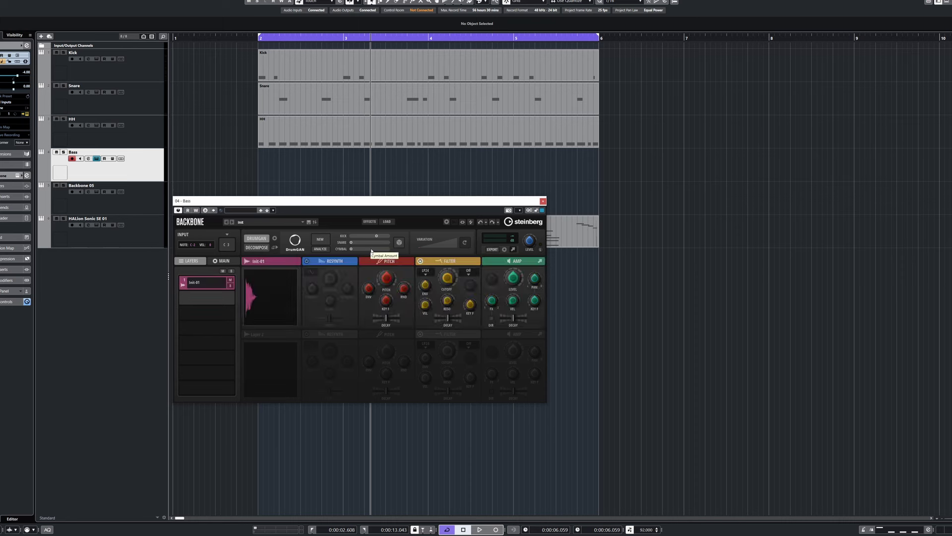
{"action": "left_click", "coordinate": [262, 263]}
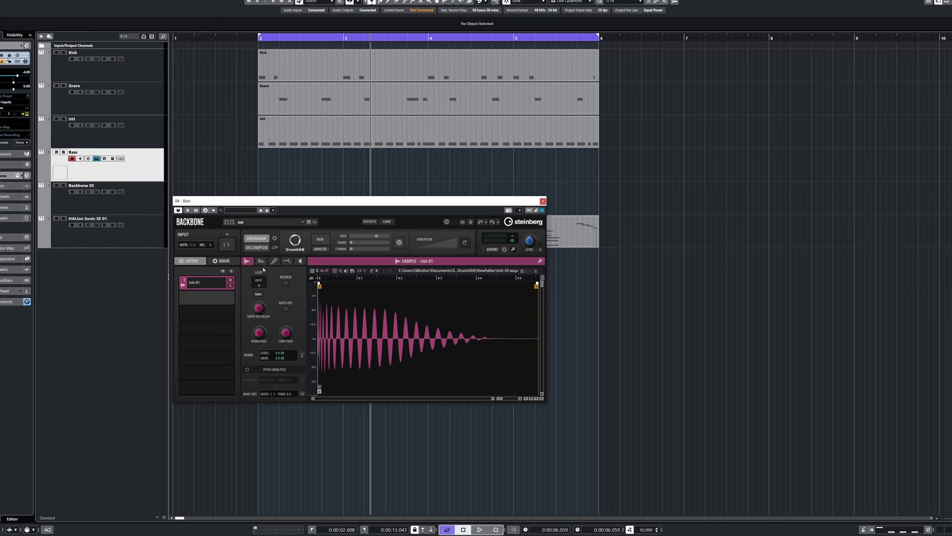
- Turn on pitch analysis and lower the DrumGAN Kick amount to regenerate a shorter Bass sample
{"action": "left_click", "coordinate": [255, 370]}
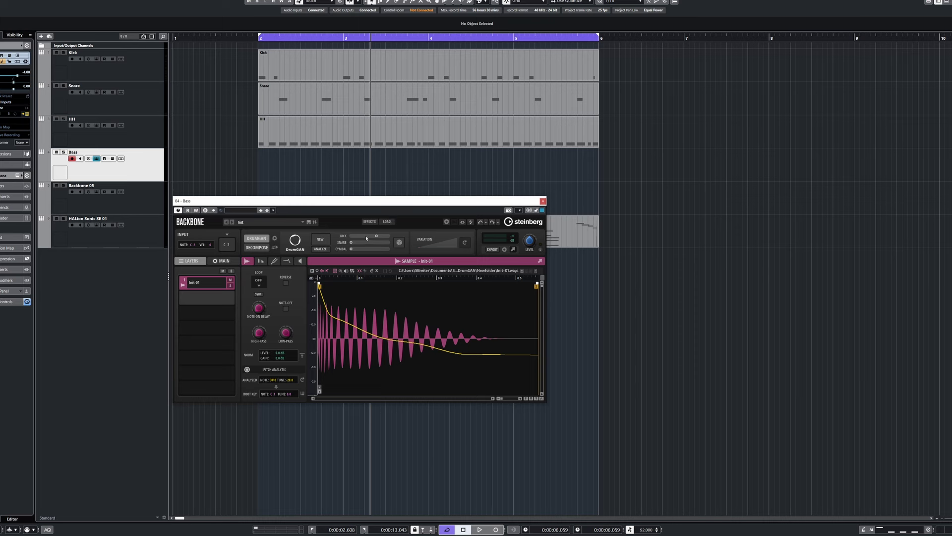
{"action": "left_click_drag", "start_coordinate": [377, 236], "coordinate": [374, 238]}
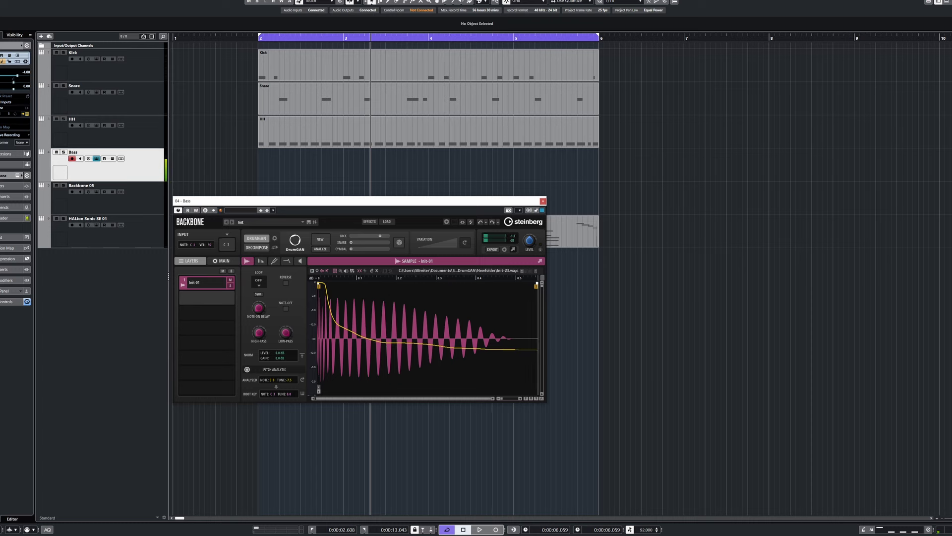
{"action": "mouse_move", "coordinate": [381, 339]}
{"action": "left_mouse_down"}
{"action": "mouse_move", "coordinate": [426, 339]}
{"action": "mouse_move", "coordinate": [376, 342]}
{"action": "left_mouse_up"}
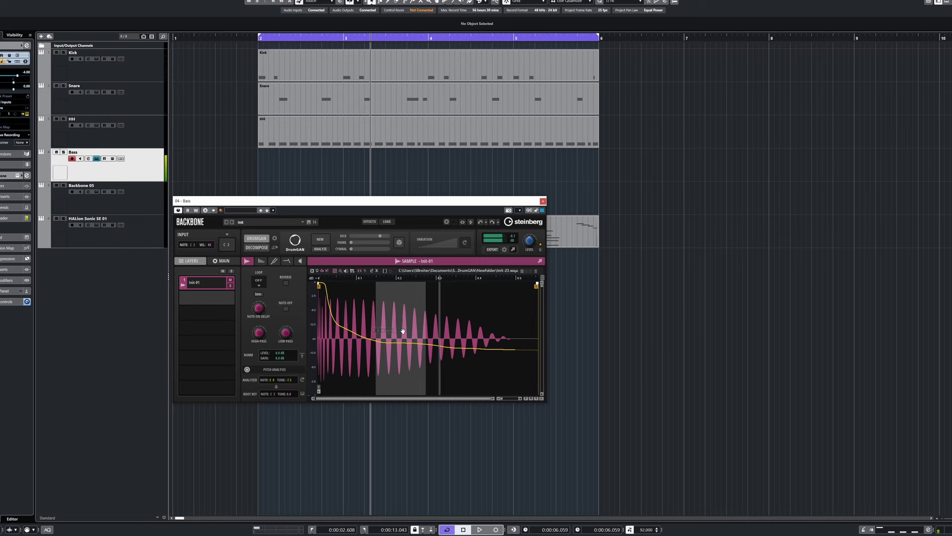
- Audition the regenerated Bass sample again, then return to the layer overview
{"action": "left_click", "coordinate": [247, 260]}
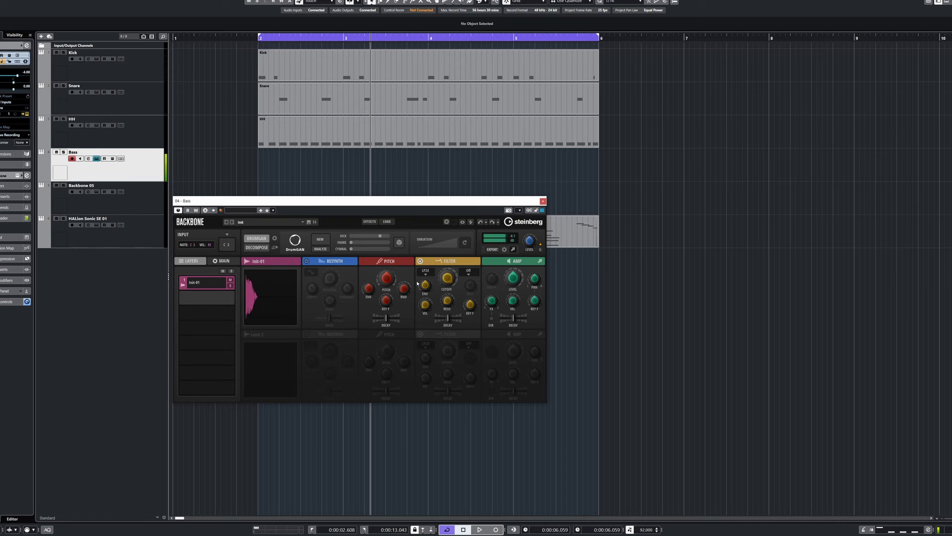
{"action": "left_click", "coordinate": [279, 262]}
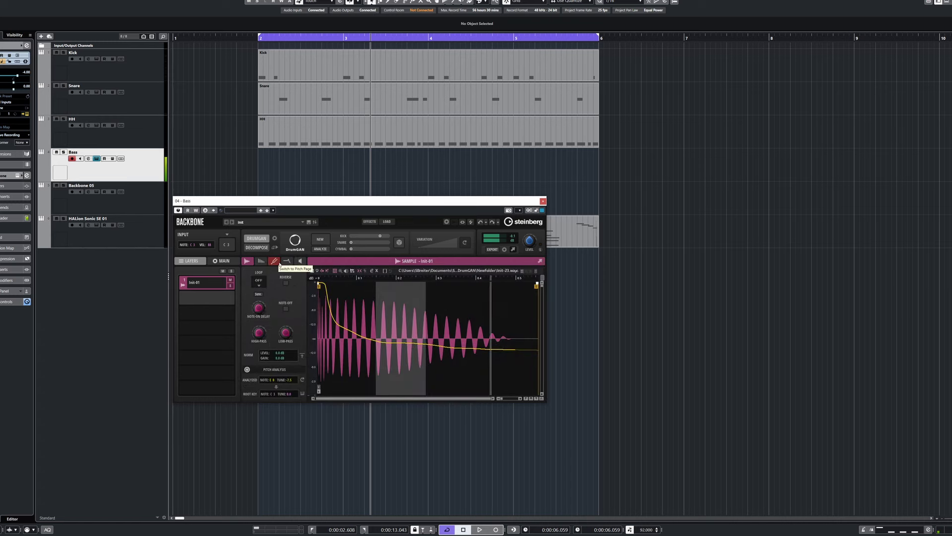
{"action": "left_click", "coordinate": [422, 319]}
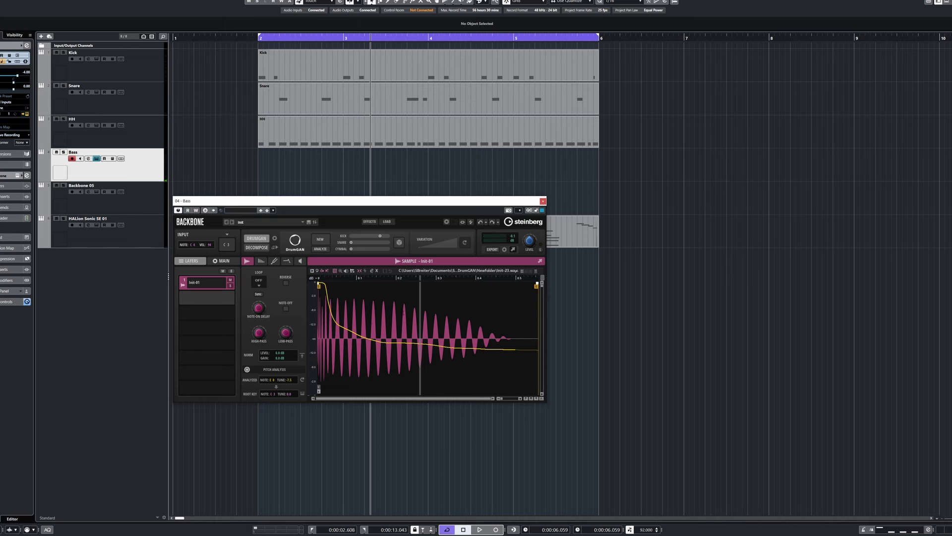
{"action": "left_click", "coordinate": [387, 260]}
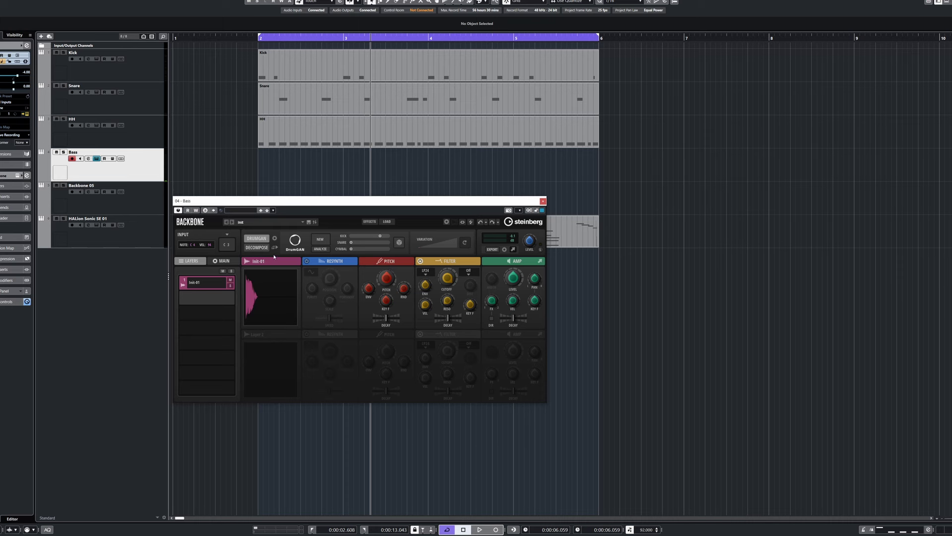
- Decompose the Bass sample, audition the Tonal and Noise parts solo, and apply the split
{"action": "left_click", "coordinate": [257, 248]}
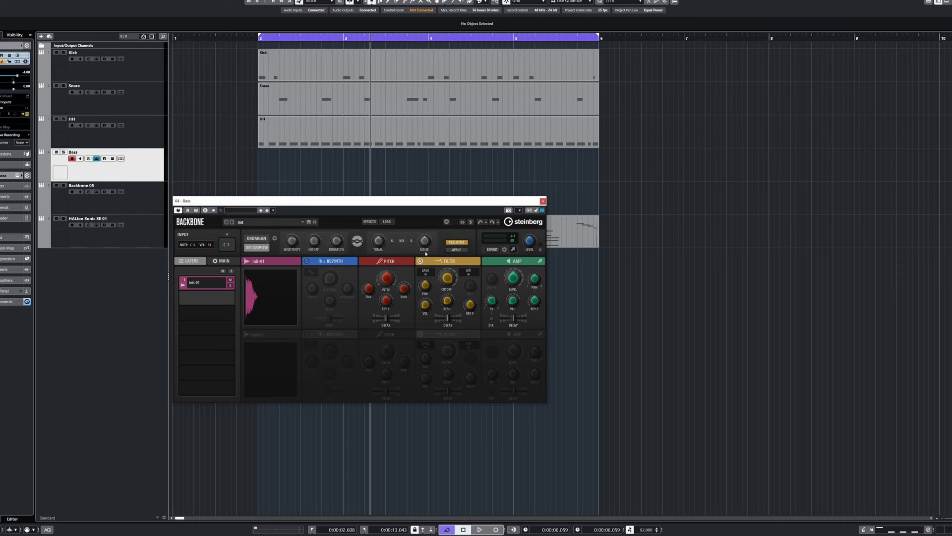
{"action": "left_click", "coordinate": [393, 242]}
{"action": "left_click", "coordinate": [412, 241]}
{"action": "left_click", "coordinate": [412, 241]}
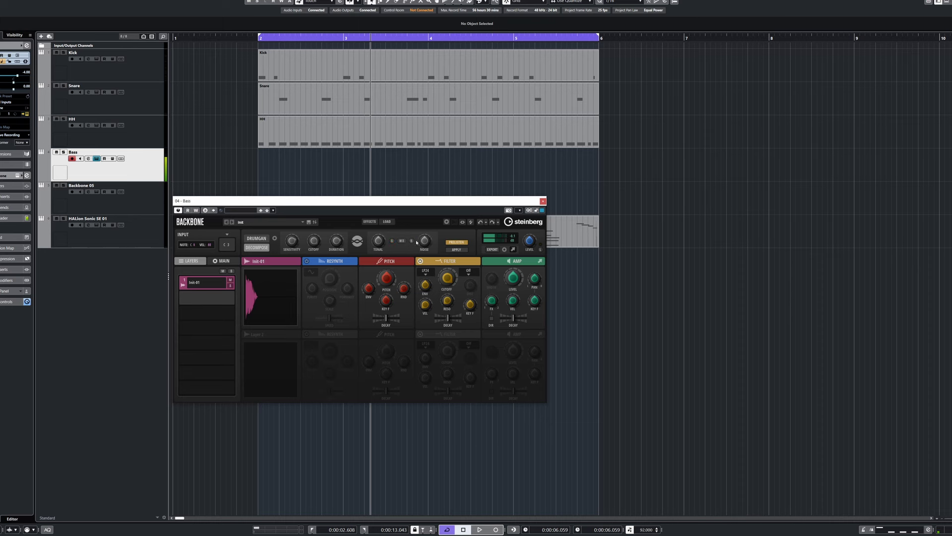
{"action": "left_click", "coordinate": [456, 250]}
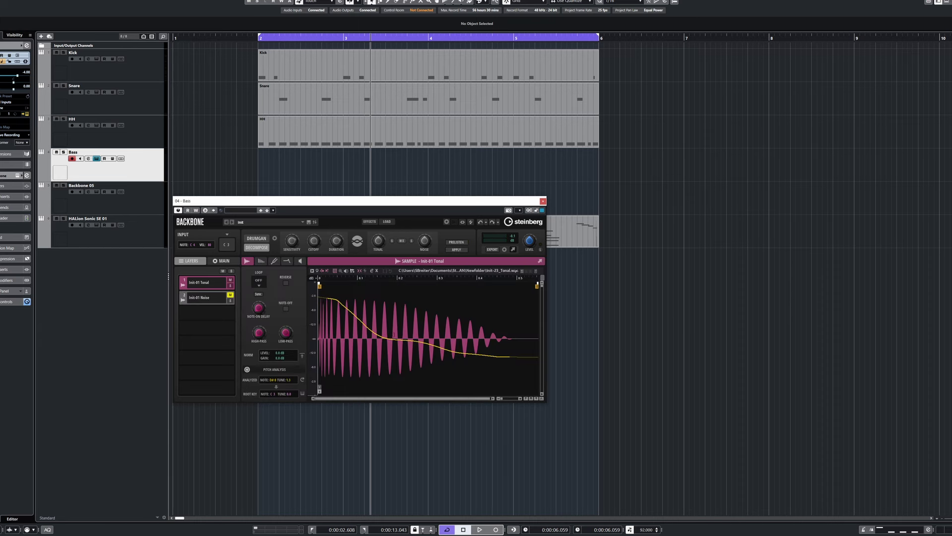
{"action": "left_click_drag", "start_coordinate": [426, 336], "coordinate": [387, 335]}
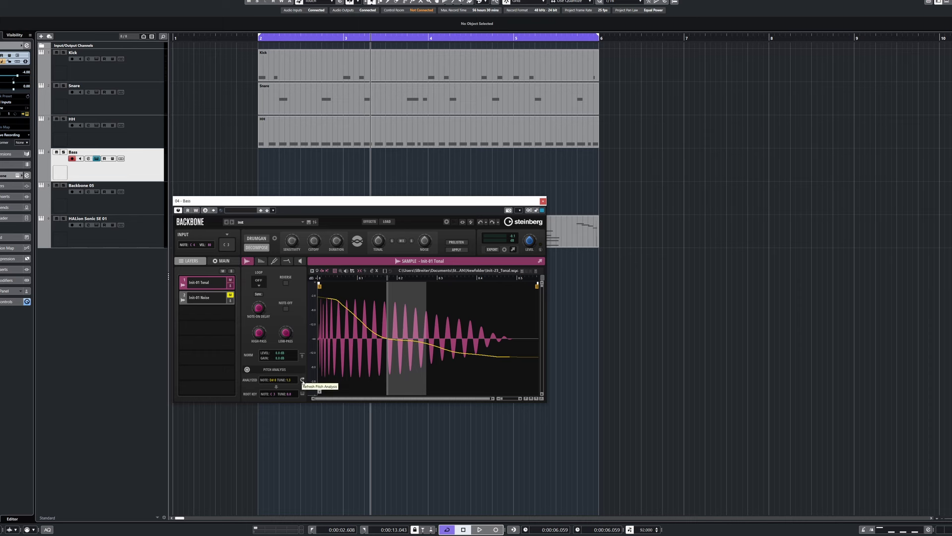
- Set the Tonal layer's root key to the refreshed analysed pitch and trim the sample end to roughly halfway
{"action": "left_click", "coordinate": [303, 380]}
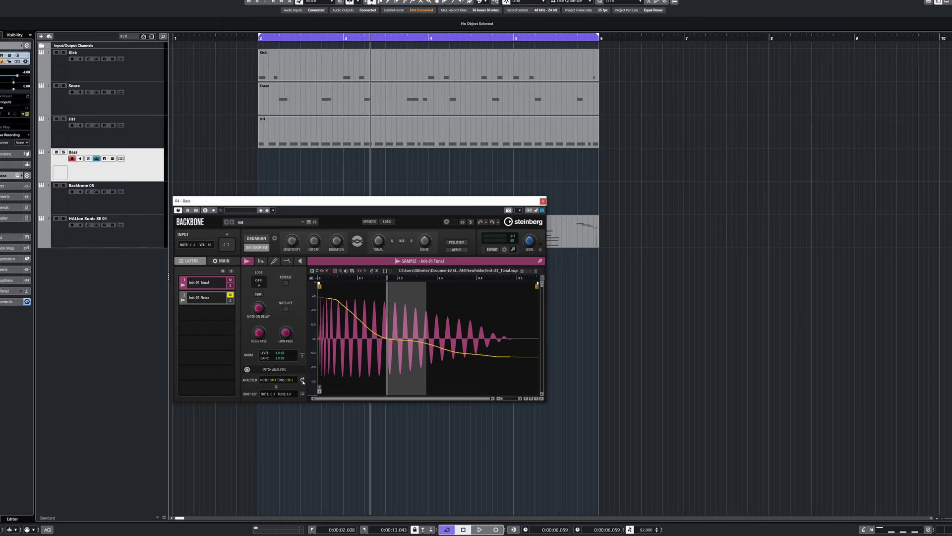
{"action": "left_click", "coordinate": [276, 387]}
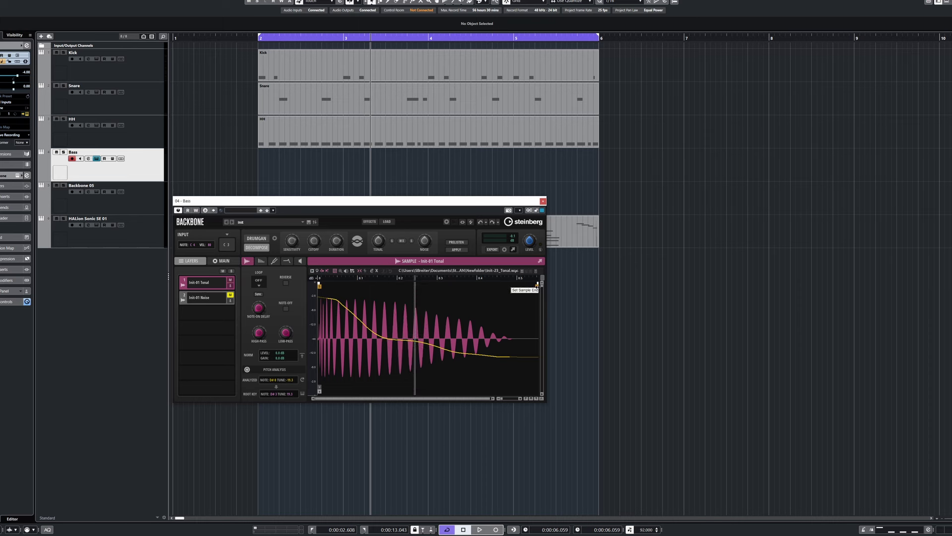
{"action": "left_click_drag", "start_coordinate": [537, 292], "coordinate": [416, 293]}
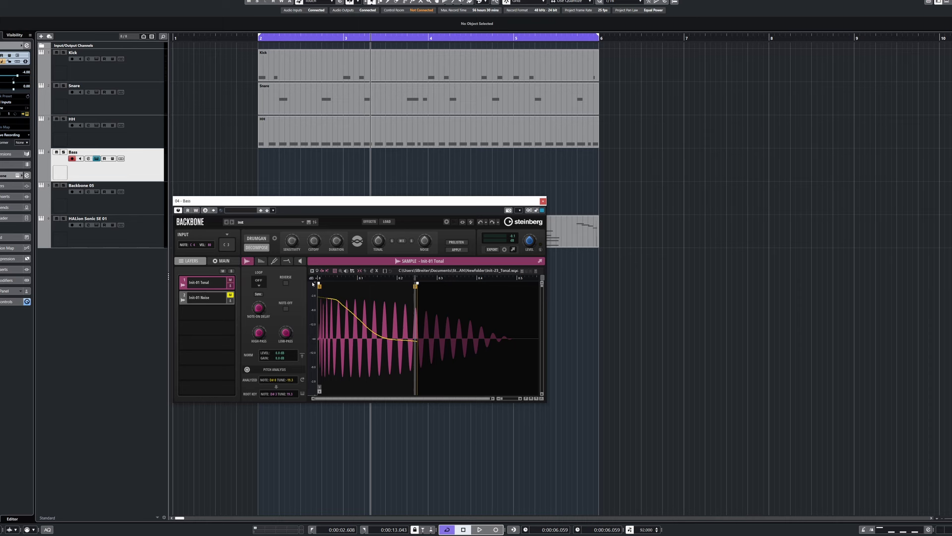
{"action": "left_click", "coordinate": [297, 263]}
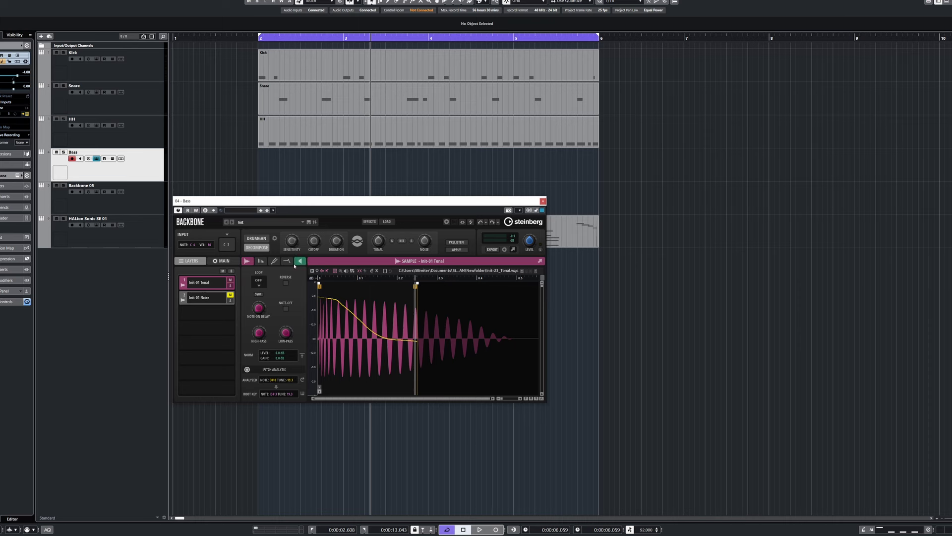
{"action": "left_click", "coordinate": [329, 262]}
- Enable sustain on the Tonal layer's amp envelope, end it at about 100 ms, and show the waveform
{"action": "left_click", "coordinate": [520, 261]}
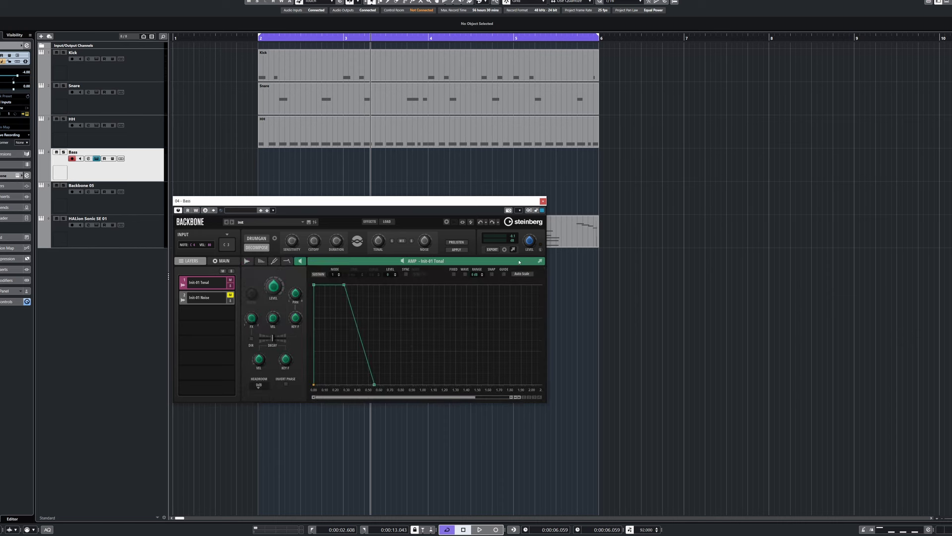
{"action": "left_click", "coordinate": [319, 274]}
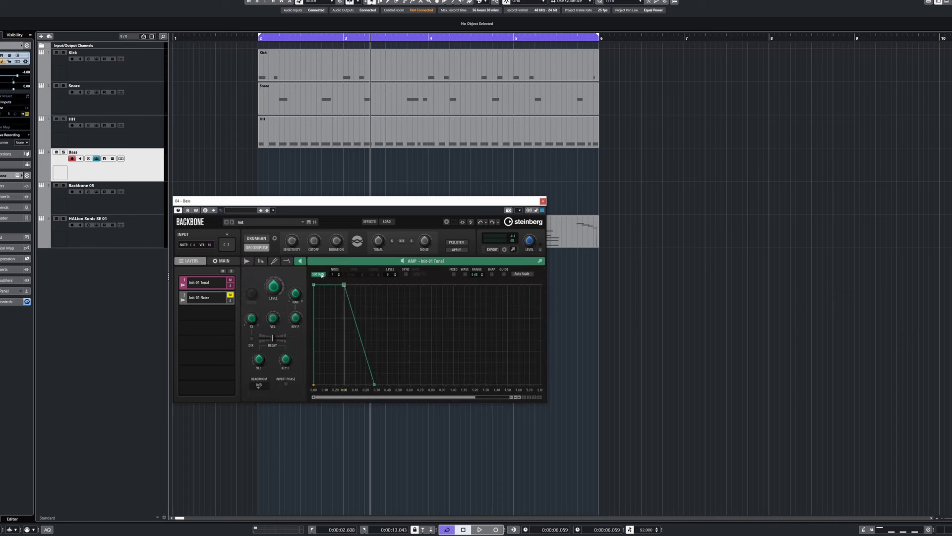
{"action": "left_click_drag", "start_coordinate": [374, 388], "coordinate": [353, 390]}
{"action": "left_click", "coordinate": [465, 274]}
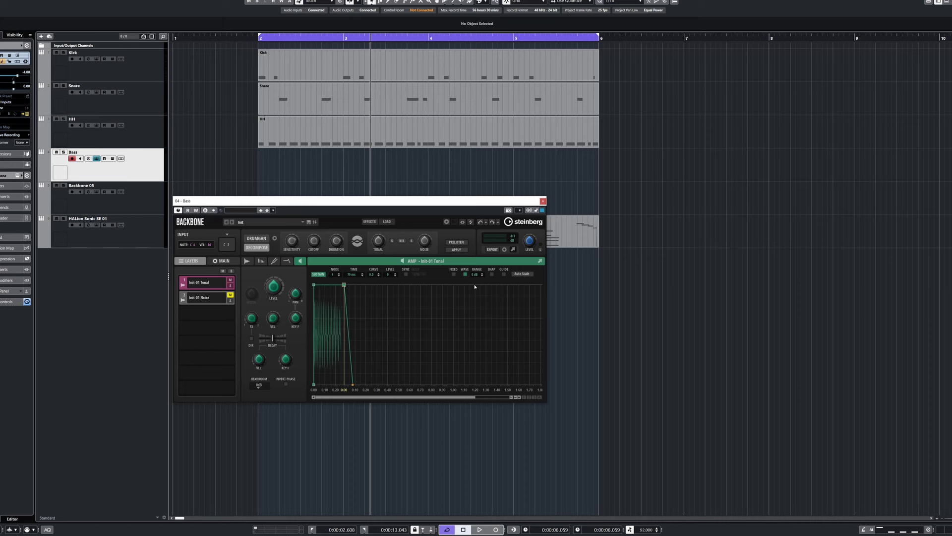
- Switch on resynthesis with Hold for the Tonal layer
{"action": "left_click", "coordinate": [260, 261]}
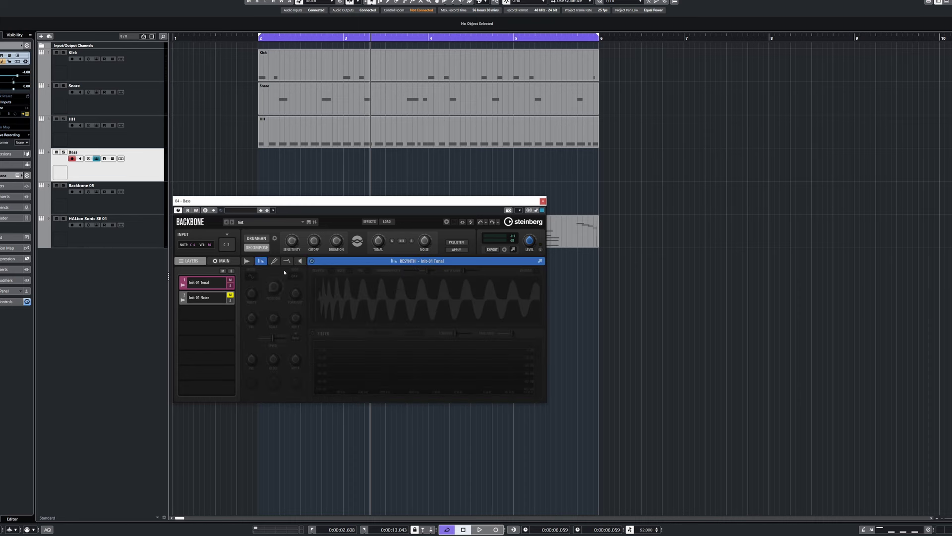
{"action": "left_click", "coordinate": [311, 261]}
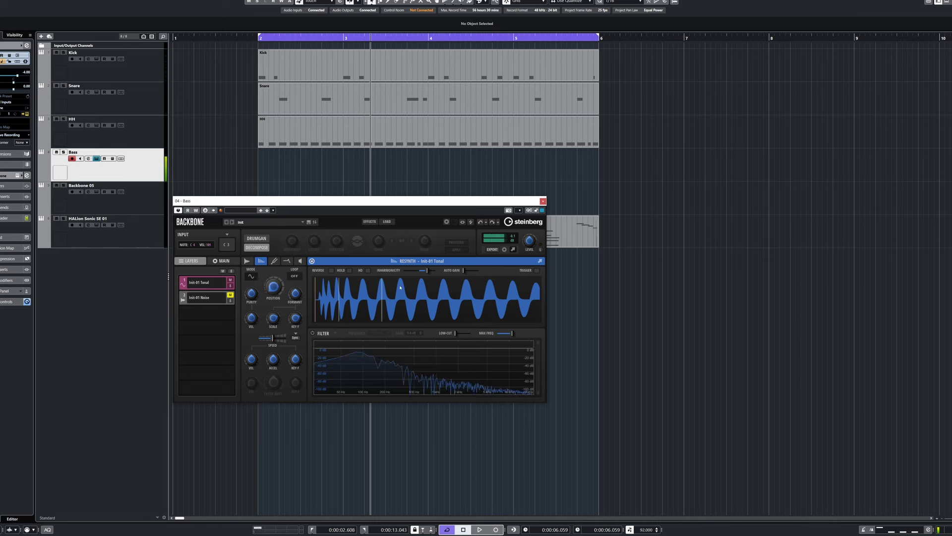
{"action": "left_click", "coordinate": [350, 271]}
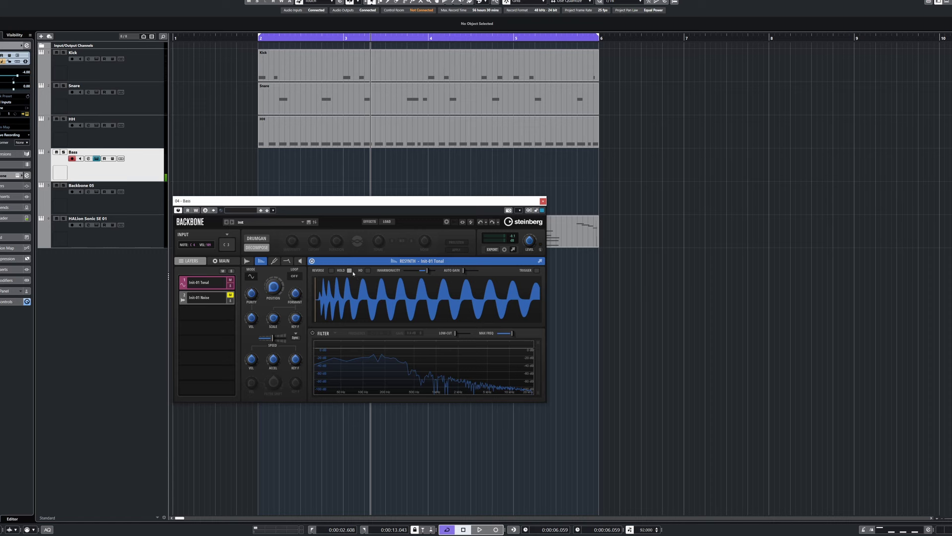
{"action": "left_click", "coordinate": [247, 260]}
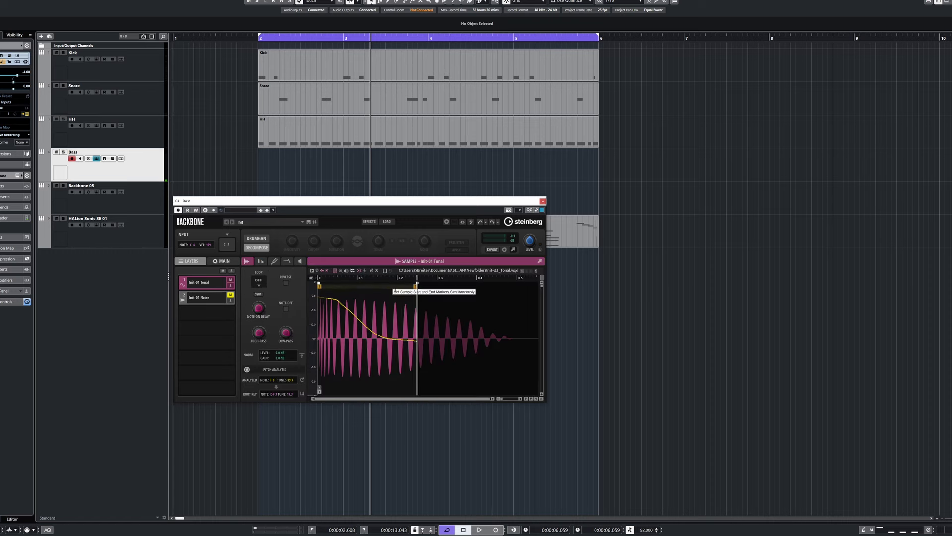
{"action": "left_click", "coordinate": [262, 260]}
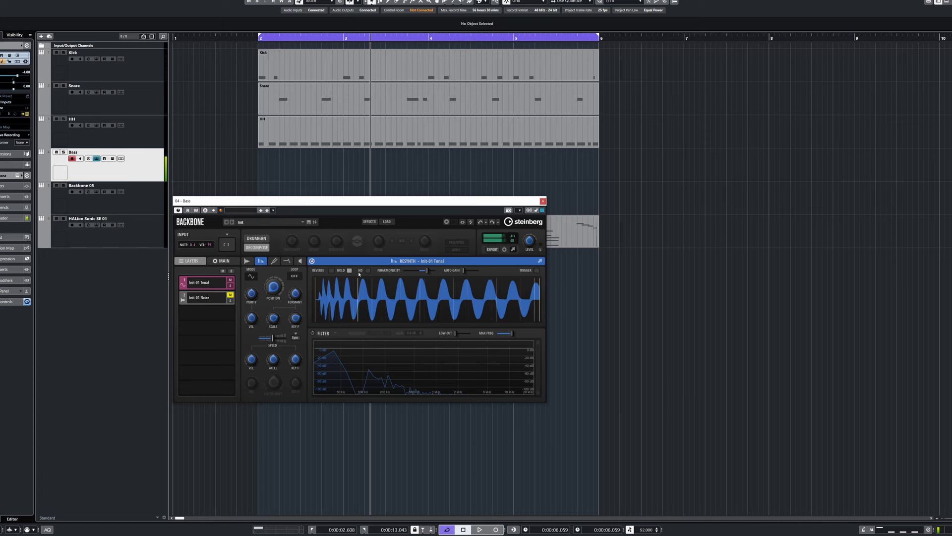
- Give the Tonal layer's amp envelope a 15 ms attack, then go back to the Main page
{"action": "left_click", "coordinate": [299, 260]}
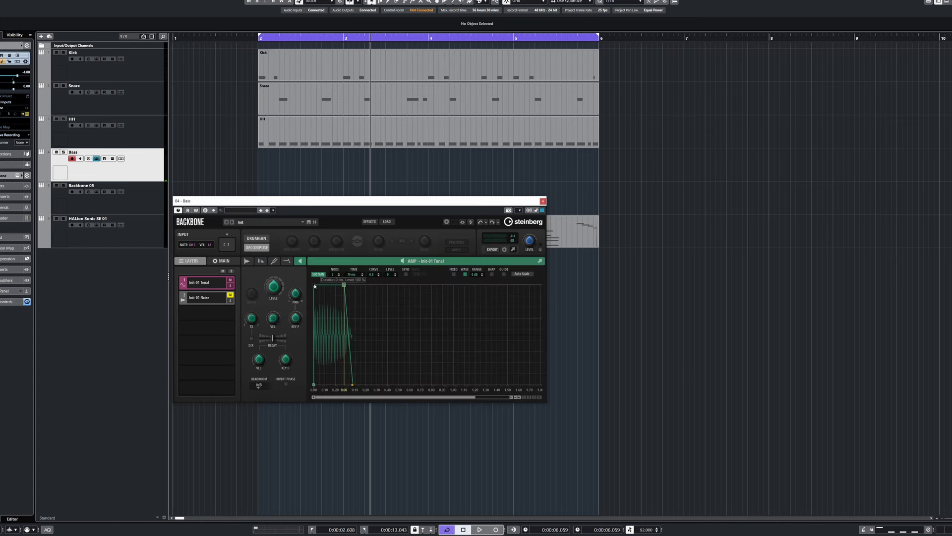
{"action": "left_click_drag", "start_coordinate": [314, 287], "coordinate": [317, 285]}
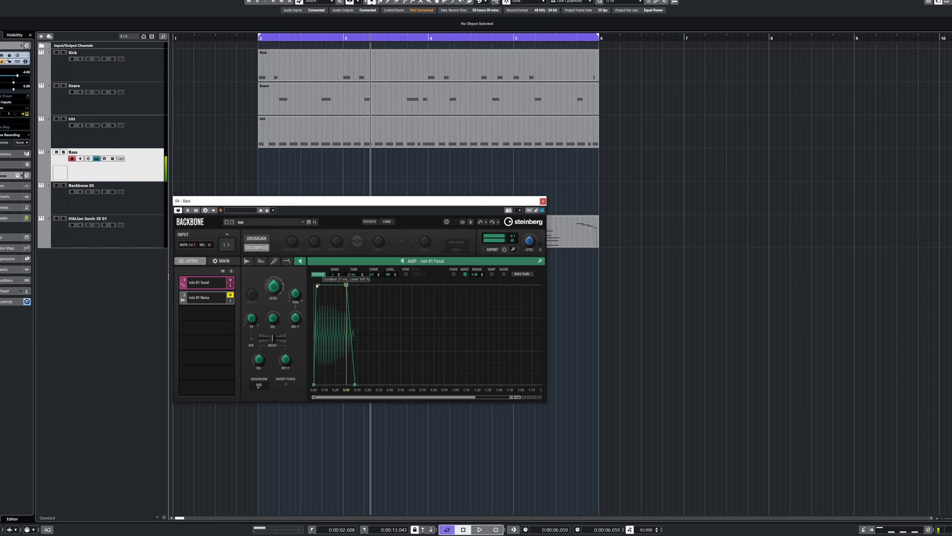
{"action": "left_click", "coordinate": [226, 262]}
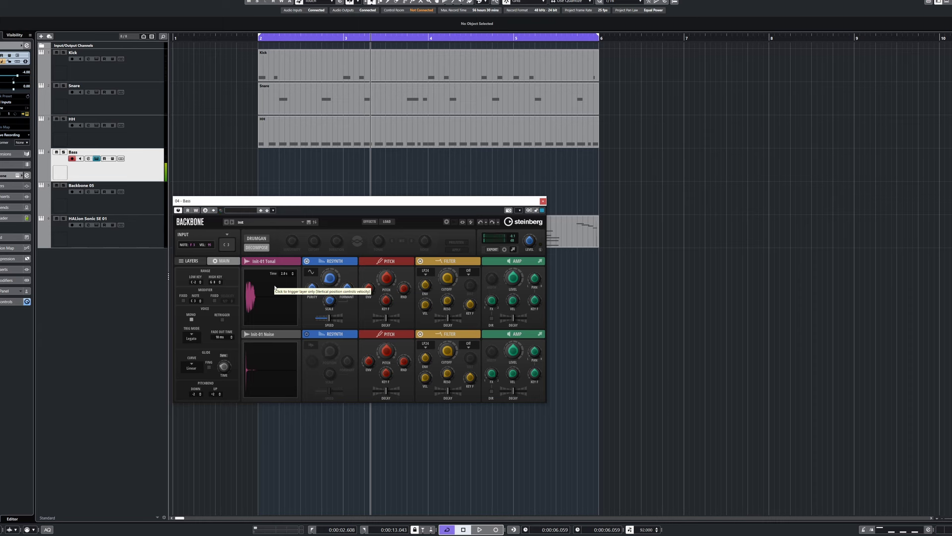
- Lower the Tonal layer's resynth Purity to 19
{"action": "left_click", "coordinate": [193, 262]}
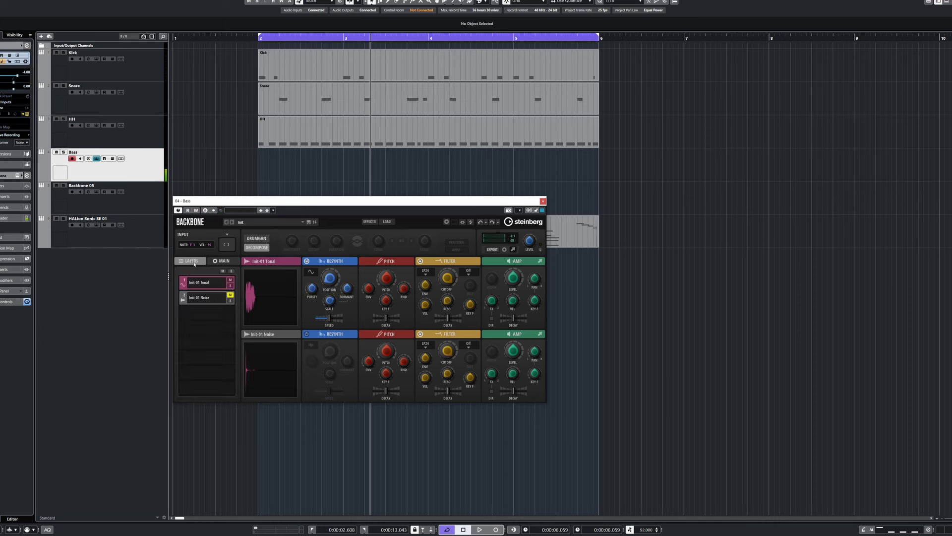
{"action": "left_click", "coordinate": [332, 262]}
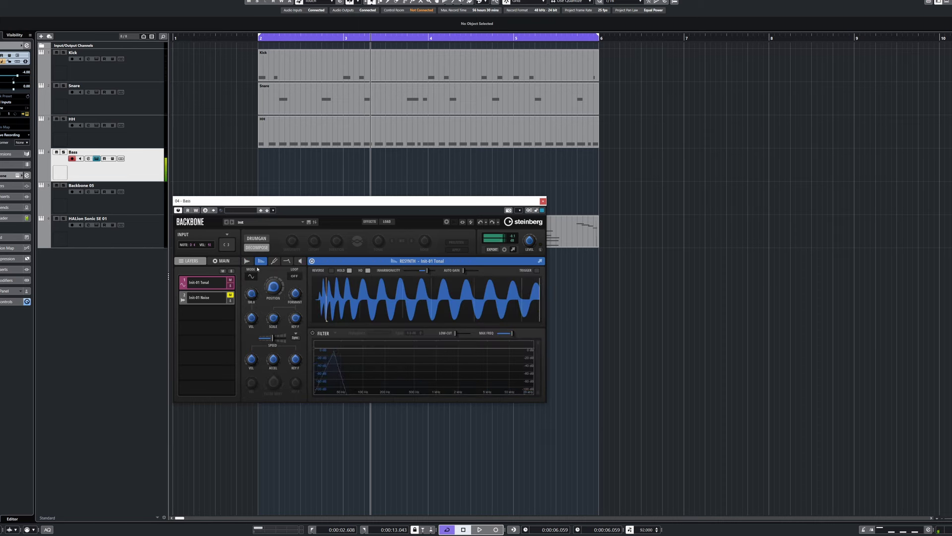
{"action": "mouse_move", "coordinate": [254, 300]}
{"action": "left_mouse_down"}
{"action": "mouse_move", "coordinate": [256, 340]}
{"action": "mouse_move", "coordinate": [260, 302]}
{"action": "mouse_move", "coordinate": [258, 311]}
{"action": "left_mouse_up"}
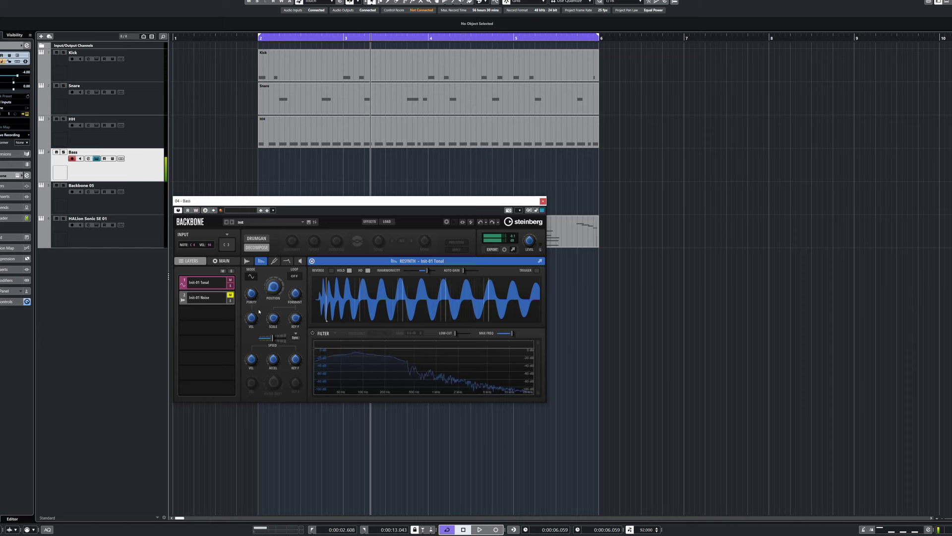
- Rewind to the project start and record a bass line onto the Bass track
{"action": "key", "text": "KP_1"}
{"action": "key", "text": "KP_Subtract"}
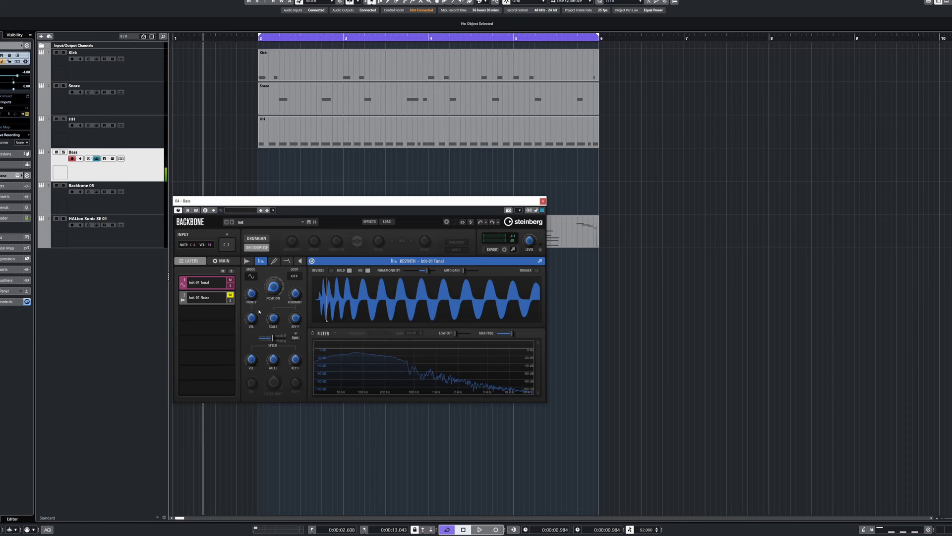
{"action": "key", "text": "KP_Multiply"}
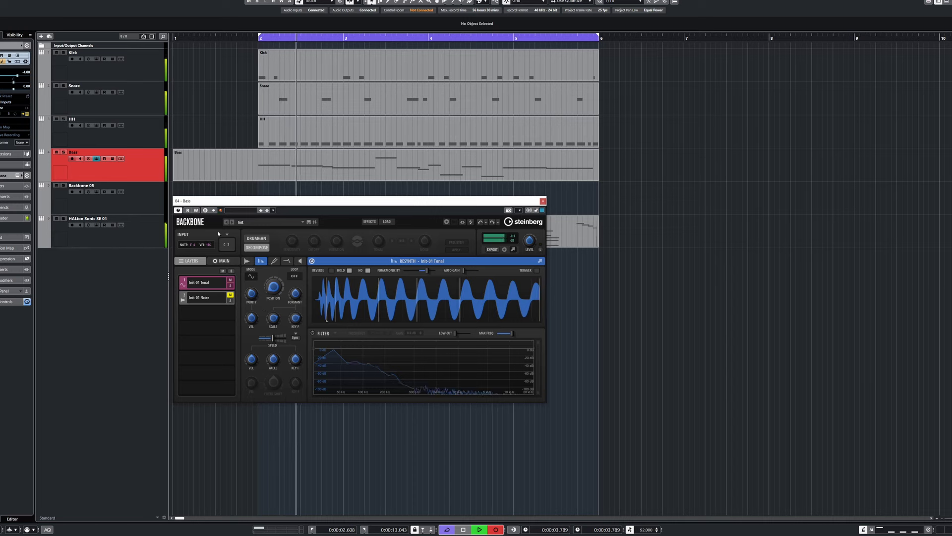
- Stop recording, open the Bass part in the Key Editor, and make the D#4 note start earlier
{"action": "key", "text": "space"}
{"action": "double_click", "coordinate": [339, 171]}
{"action": "left_click_drag", "start_coordinate": [342, 199], "coordinate": [634, 63]}
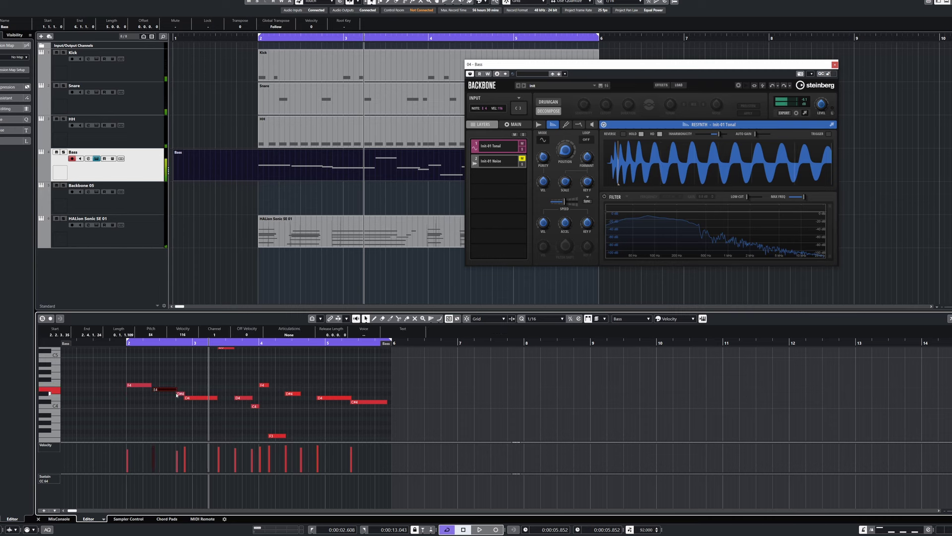
{"action": "left_click_drag", "start_coordinate": [177, 395], "coordinate": [152, 395]}
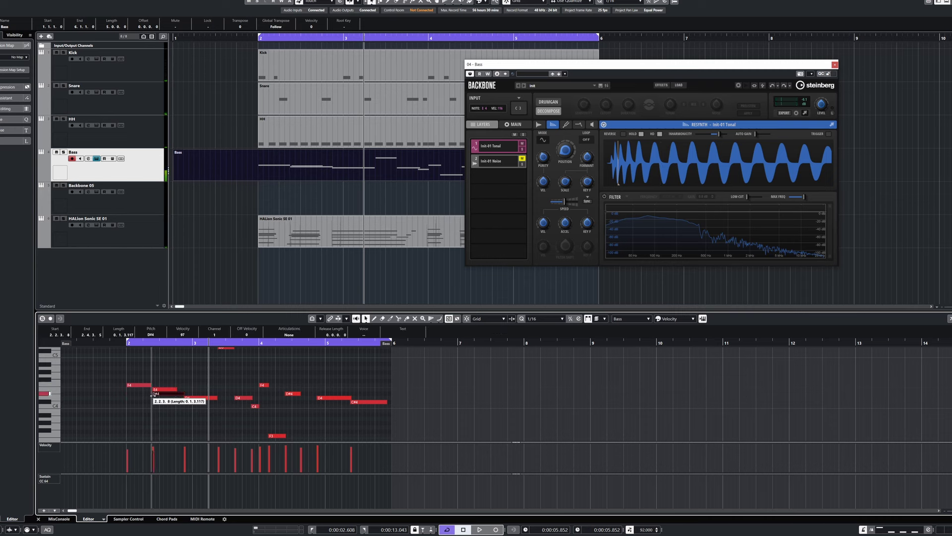
- Audition the D4 and F4 notes and play the bass line back from bar 2
{"action": "left_click", "coordinate": [188, 396]}
{"action": "left_click", "coordinate": [189, 384]}
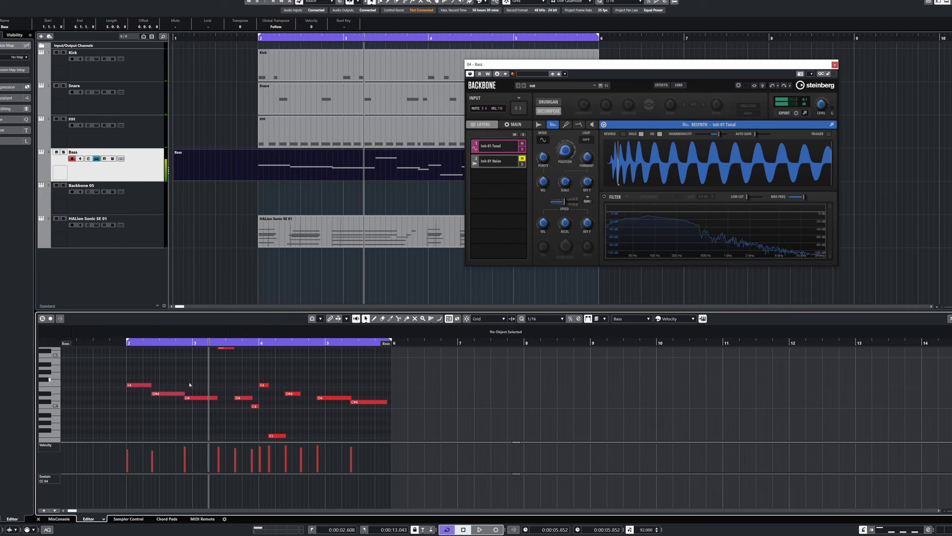
{"action": "key", "text": "KP_1"}
{"action": "left_click", "coordinate": [138, 386]}
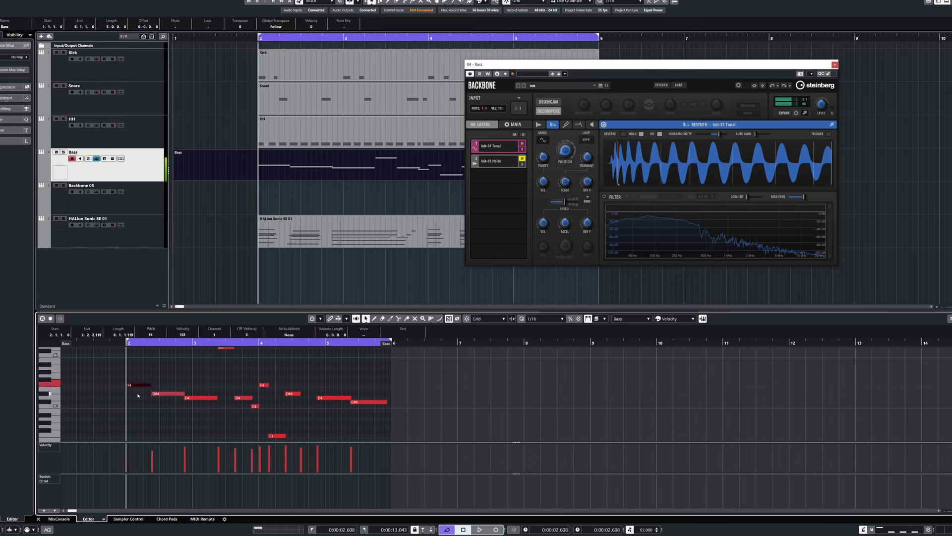
{"action": "key", "text": "space"}
{"action": "left_click", "coordinate": [216, 385]}
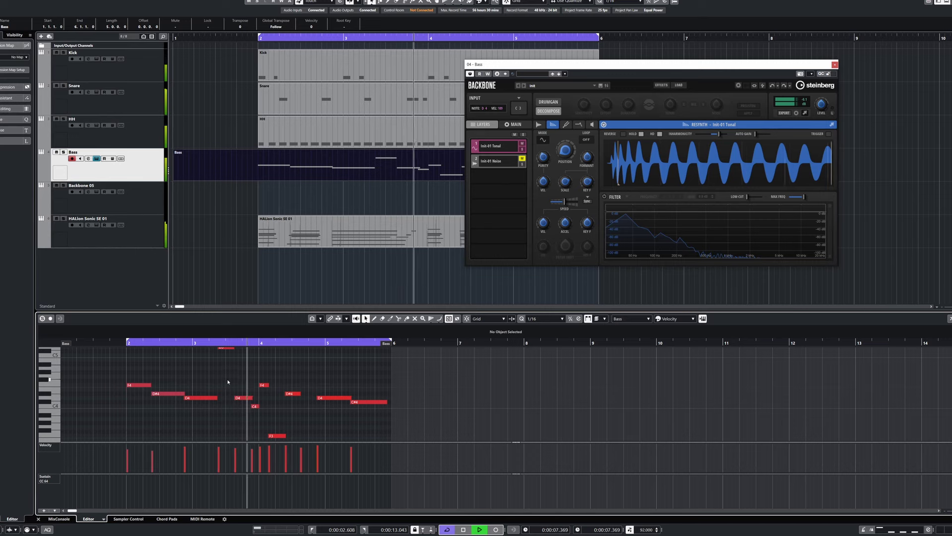
{"action": "key", "text": "space"}
- Transpose the D5 note down an octave to D4 and replay to check it
{"action": "left_click", "coordinate": [226, 348]}
{"action": "key", "text": "shift+Down"}
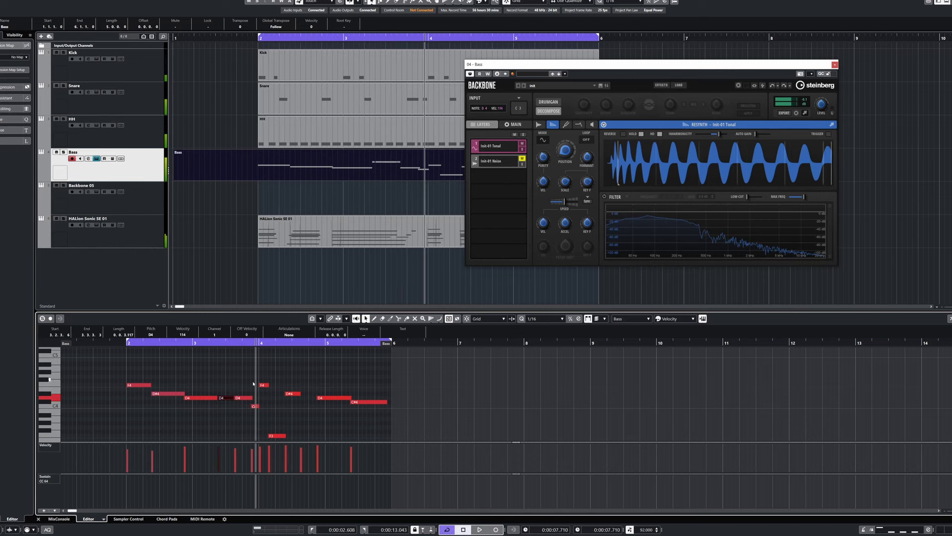
{"action": "key", "text": "space"}
{"action": "left_click", "coordinate": [235, 387]}
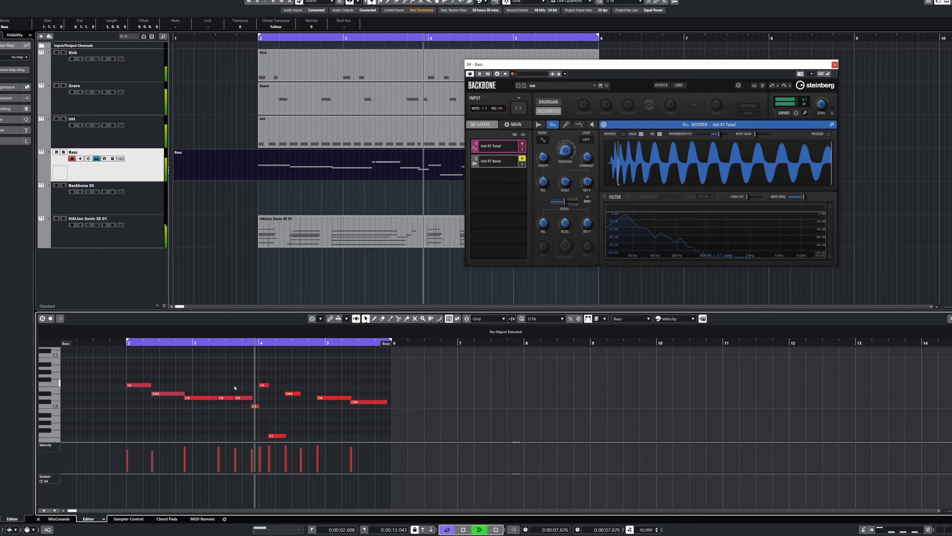
- Draw a new low D#3 note, audition it against F3, and return Backbone to its layer overview
{"action": "scroll", "coordinate": [297, 426], "scroll_direction": "down", "scroll_amount": 2}
{"action": "left_click", "coordinate": [302, 425]}
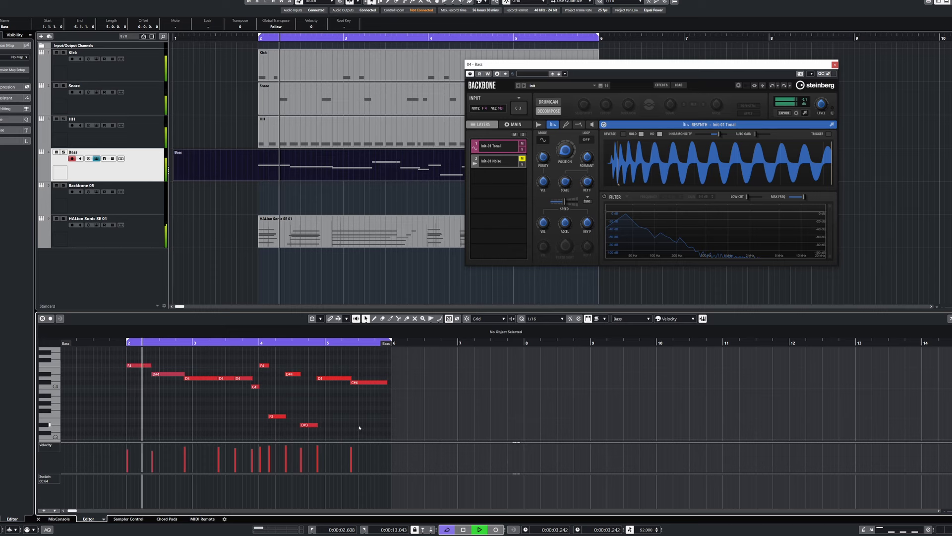
{"action": "key", "text": "space"}
{"action": "left_click", "coordinate": [277, 417]}
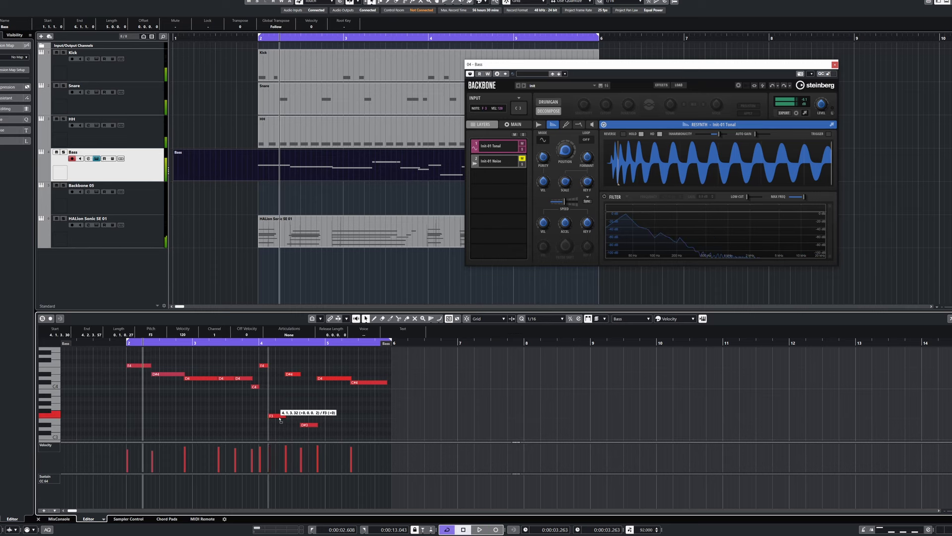
{"action": "left_click", "coordinate": [309, 426]}
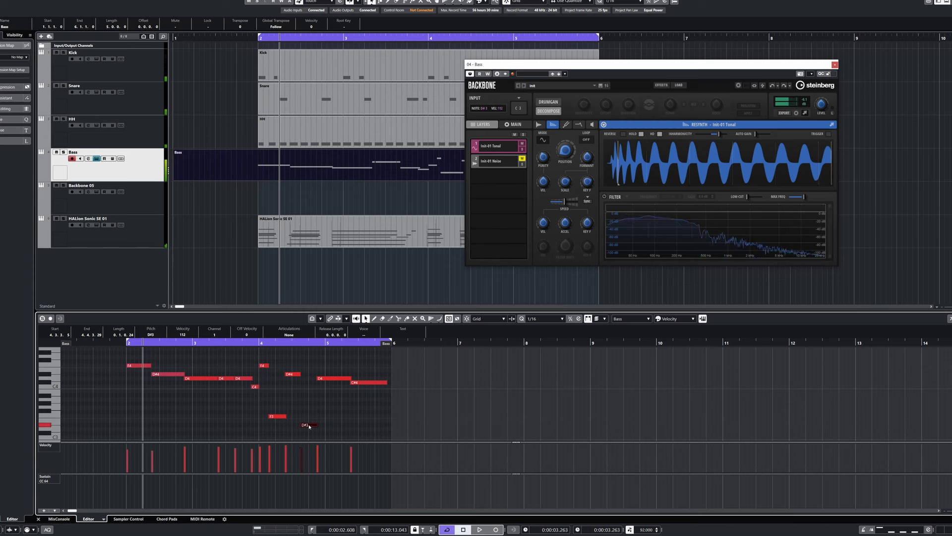
{"action": "left_click", "coordinate": [296, 411]}
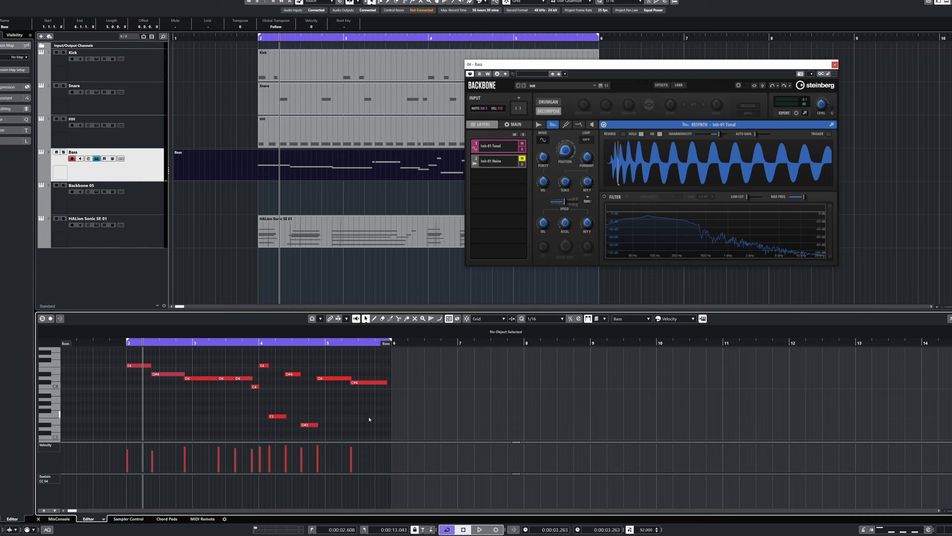
{"action": "key", "text": "space"}
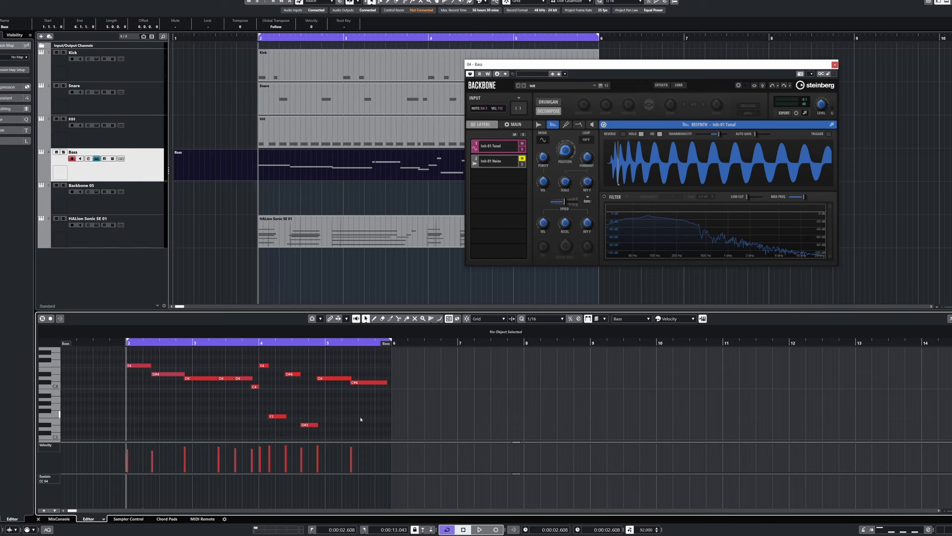
{"action": "left_click", "coordinate": [676, 127]}
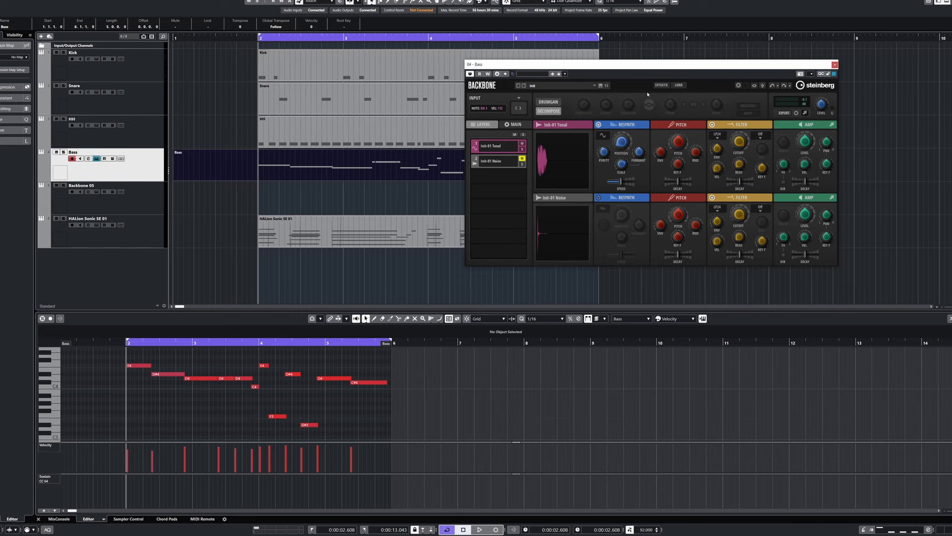
- Load Distortion into Backbone's FX 2 slot, set its High Pass to 172 Hz, and close the window
{"action": "left_click", "coordinate": [662, 86]}
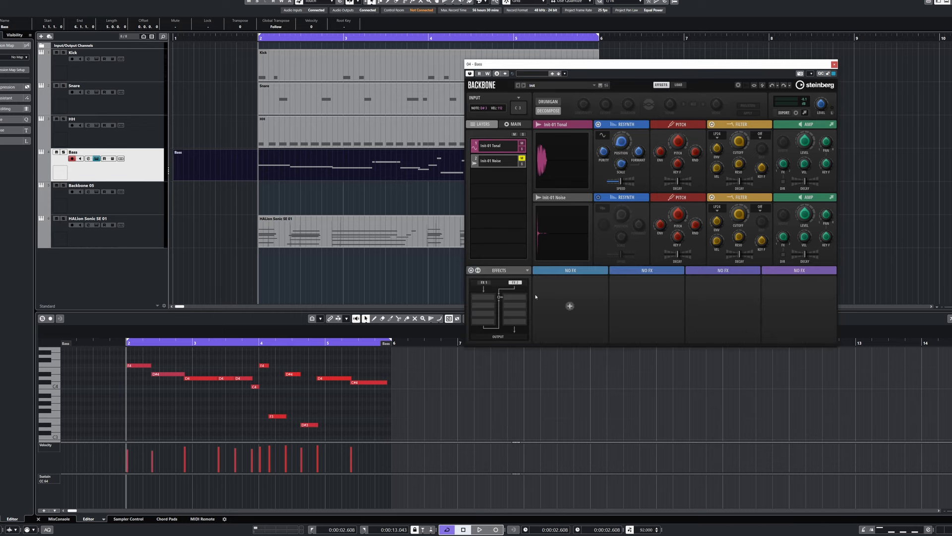
{"action": "left_click", "coordinate": [521, 299]}
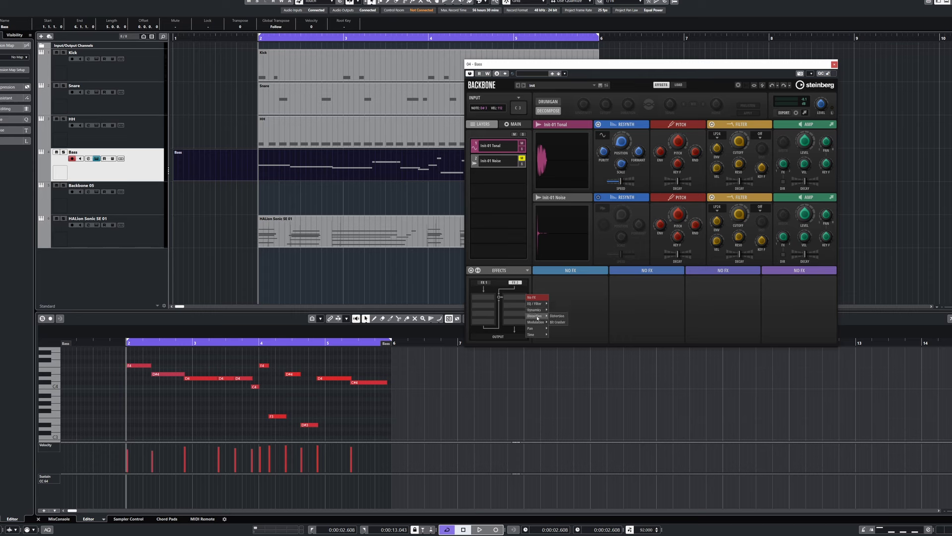
{"action": "left_click", "coordinate": [557, 317]}
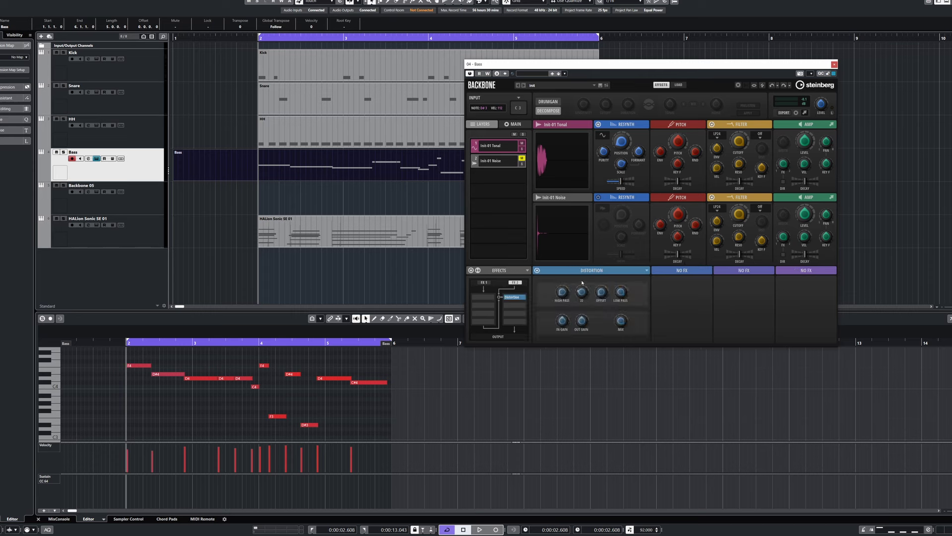
{"action": "key", "text": "space"}
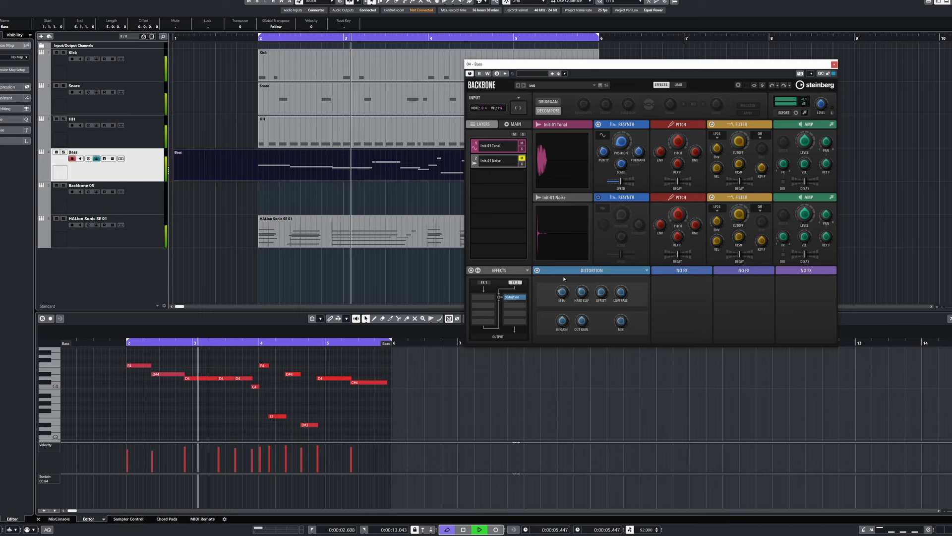
{"action": "mouse_move", "coordinate": [560, 293]}
{"action": "left_mouse_down"}
{"action": "mouse_move", "coordinate": [564, 287]}
{"action": "mouse_move", "coordinate": [565, 295]}
{"action": "left_mouse_up"}
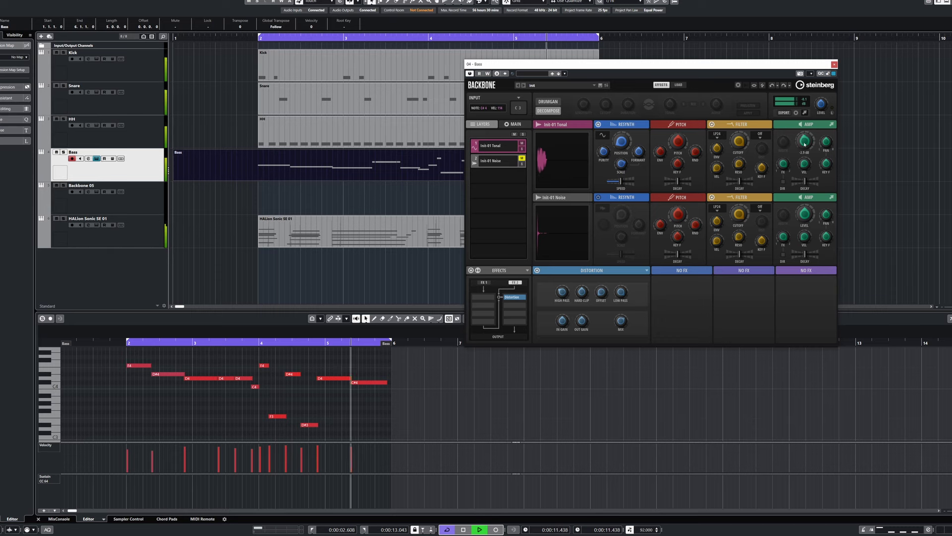
{"action": "mouse_move", "coordinate": [805, 143]}
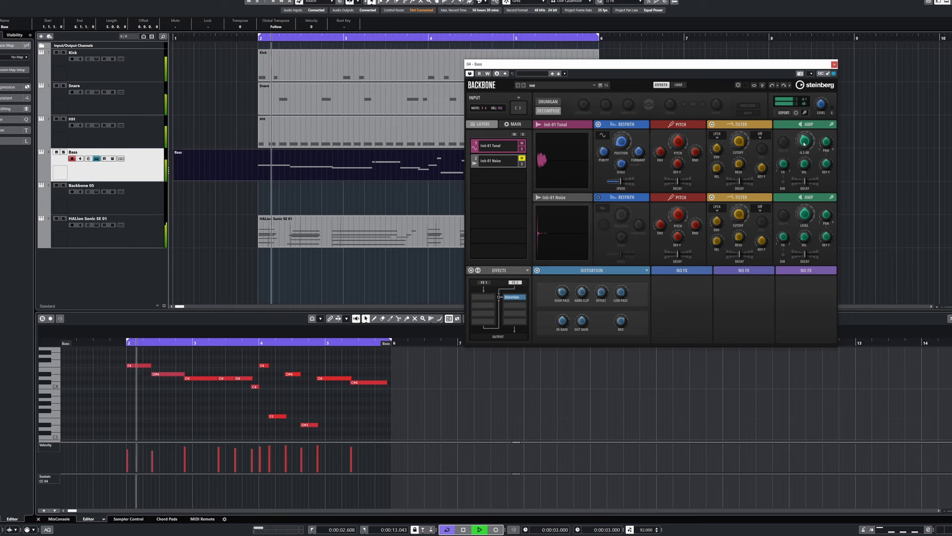
{"action": "left_click", "coordinate": [835, 64]}
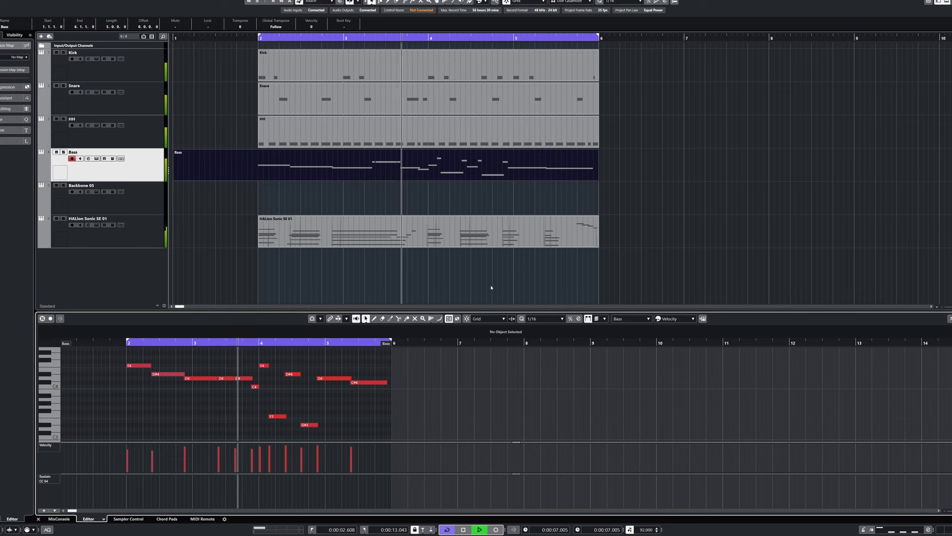
- In the MixConsole, pan the HH channel to R33 and lower it to -8.85 dB
{"action": "left_click", "coordinate": [59, 519]}
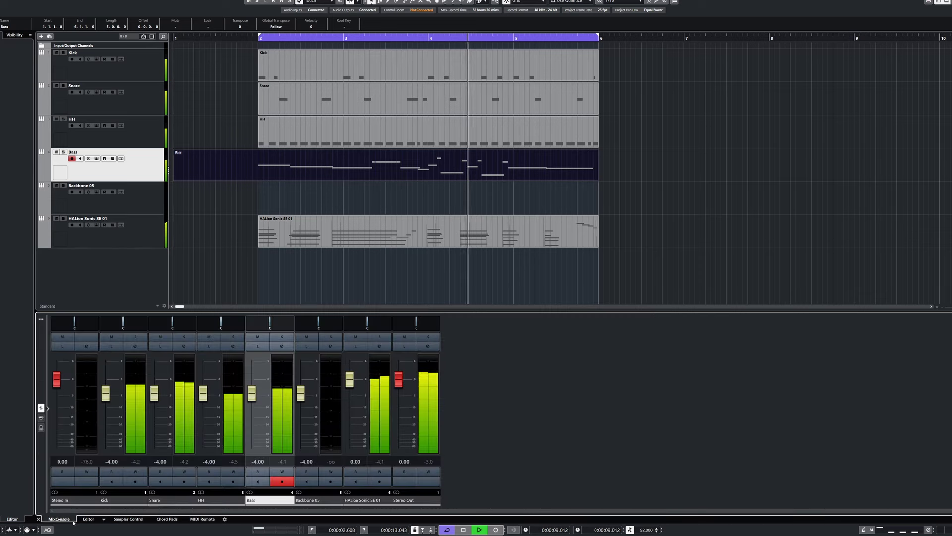
{"action": "left_click", "coordinate": [206, 403]}
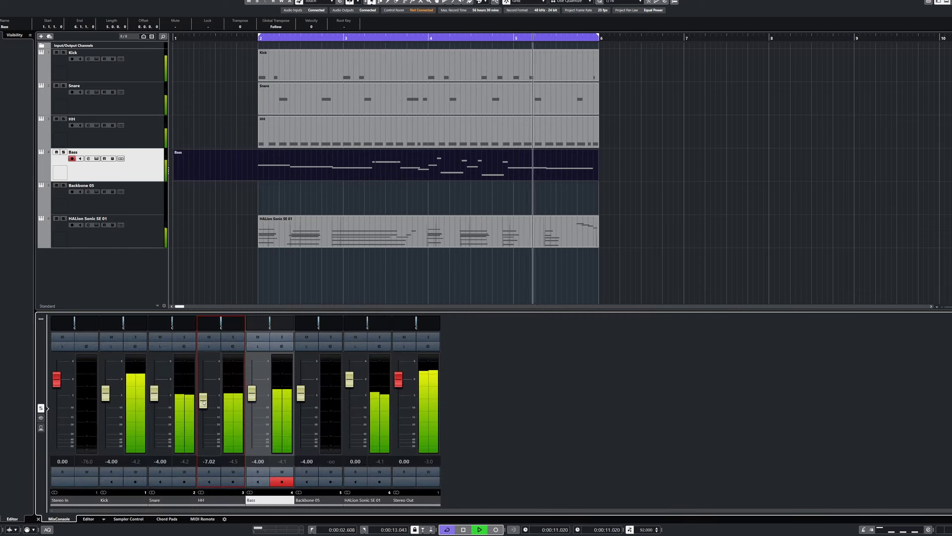
{"action": "left_click_drag", "start_coordinate": [225, 323], "coordinate": [232, 324]}
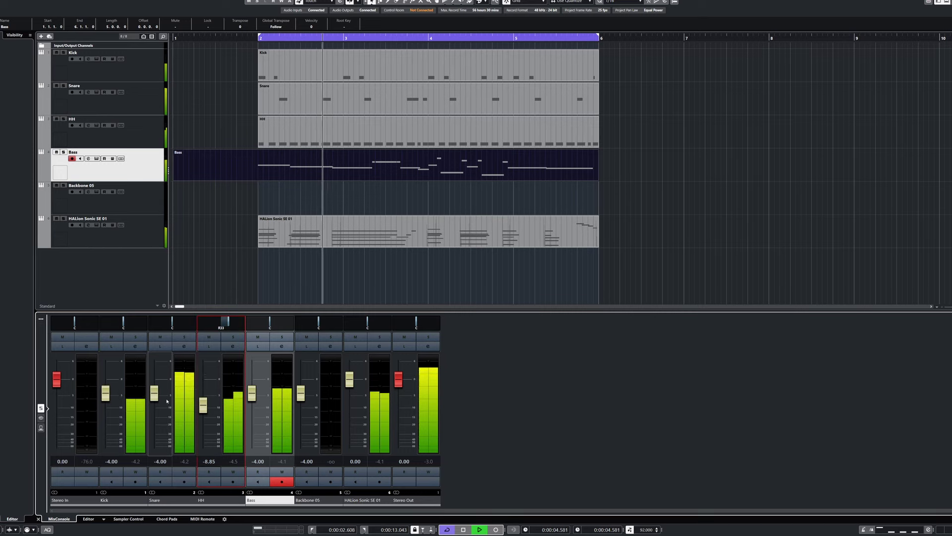
{"action": "left_click", "coordinate": [205, 405]}
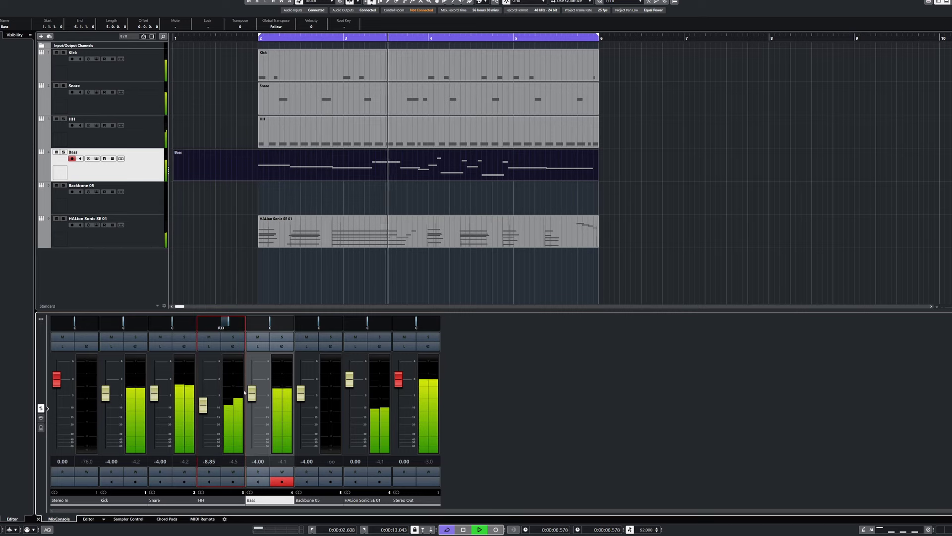
- Set the Bass level to -7.02 dB and bring HALion Sonic SE 01 down to -1.79 dB
{"action": "left_click", "coordinate": [256, 406]}
{"action": "left_click_drag", "start_coordinate": [255, 406], "coordinate": [255, 408]}
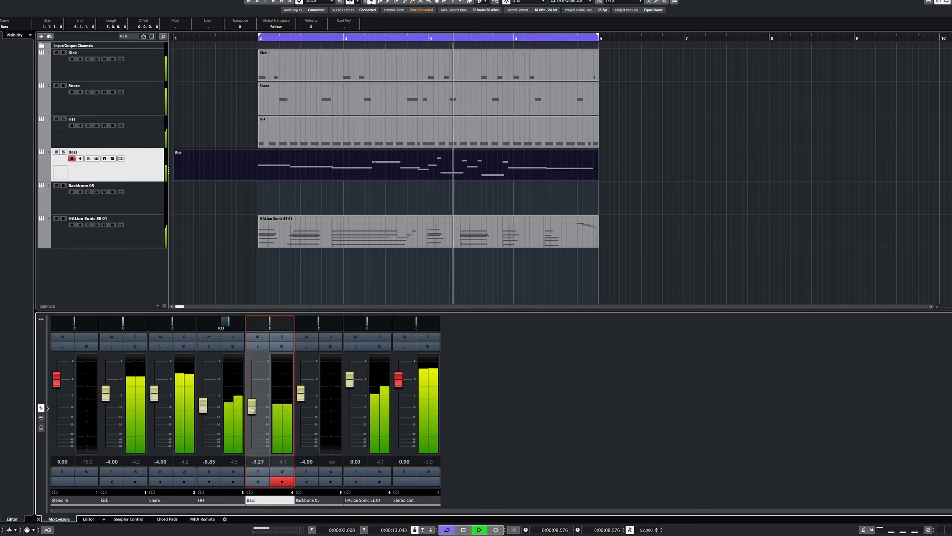
{"action": "left_click_drag", "start_coordinate": [349, 385], "coordinate": [349, 388]}
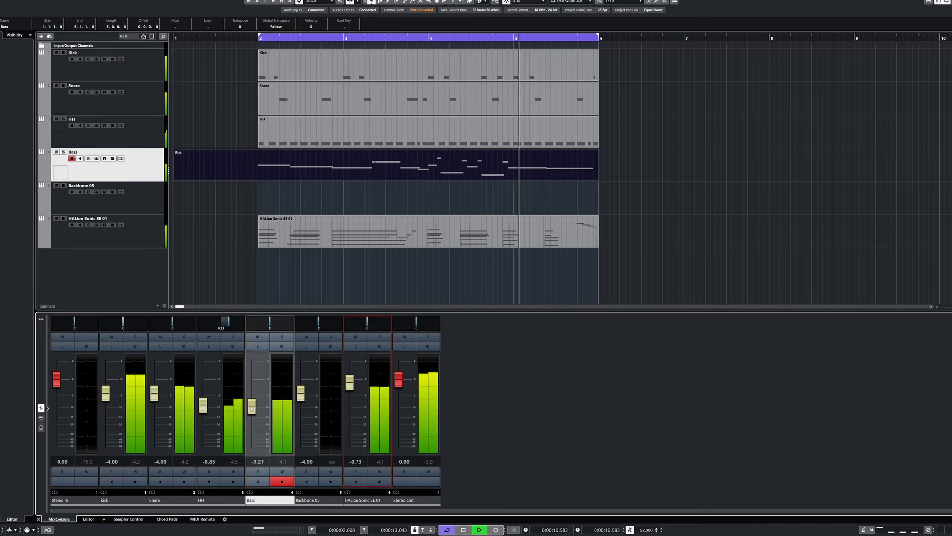
{"action": "left_click_drag", "start_coordinate": [252, 407], "coordinate": [252, 401]}
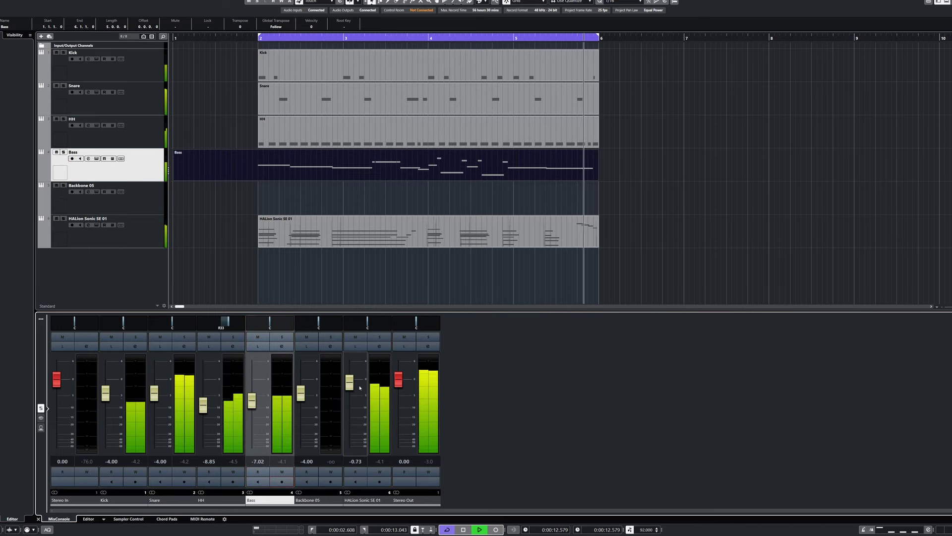
{"action": "left_click_drag", "start_coordinate": [350, 387], "coordinate": [352, 392]}
{"action": "left_click", "coordinate": [390, 291]}
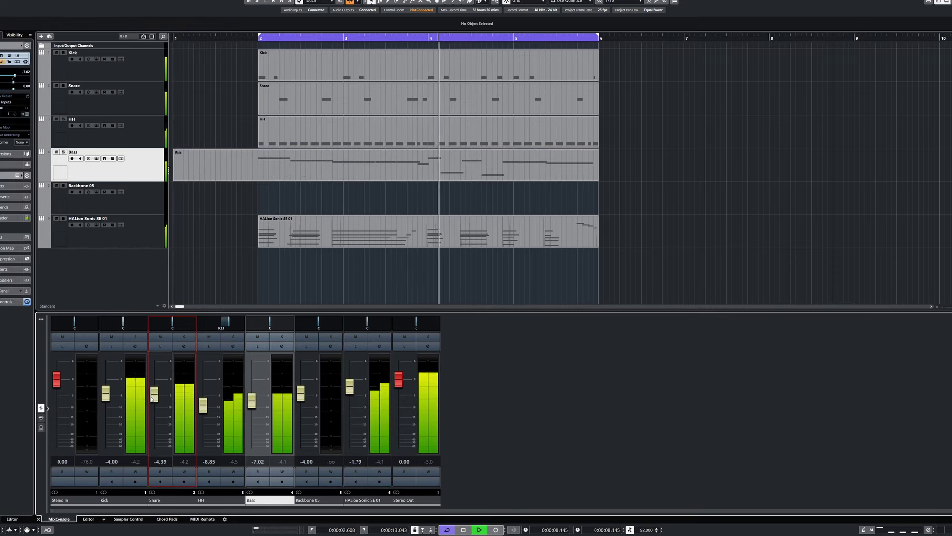
- Drop the Snare to -4.39 dB, rename track Backbone 05 to 'Sn Layer', and open its Backbone
{"action": "left_click_drag", "start_coordinate": [155, 393], "coordinate": [154, 395]}
{"action": "key", "text": "space"}
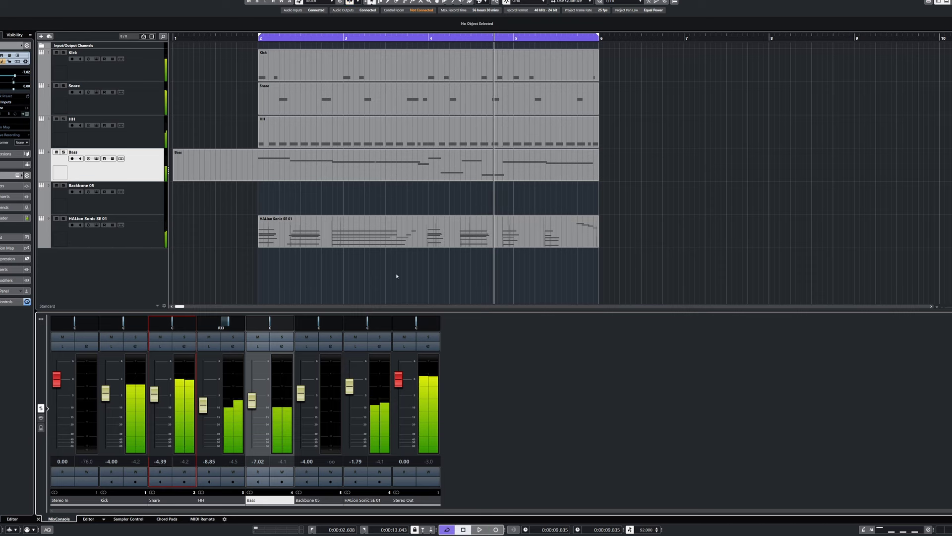
{"action": "left_click", "coordinate": [92, 186]}
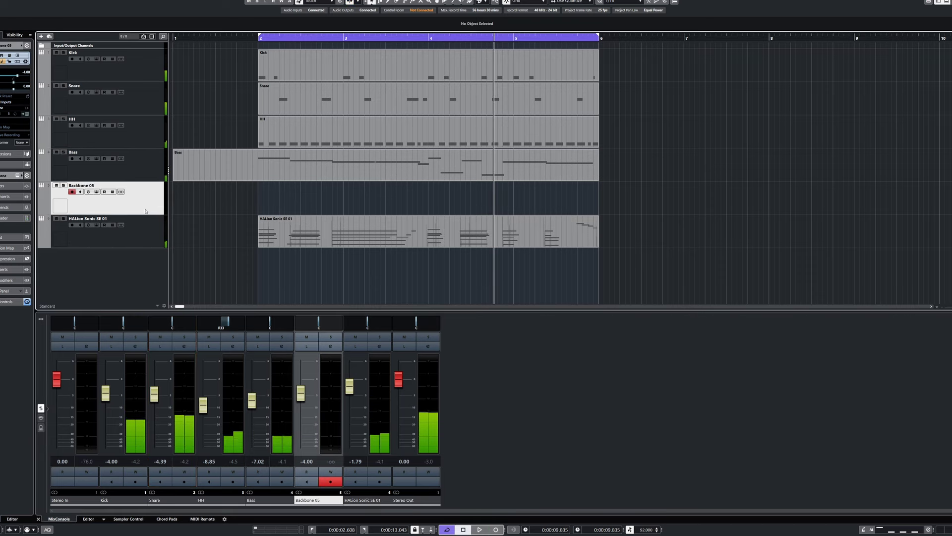
{"action": "double_click", "coordinate": [92, 185]}
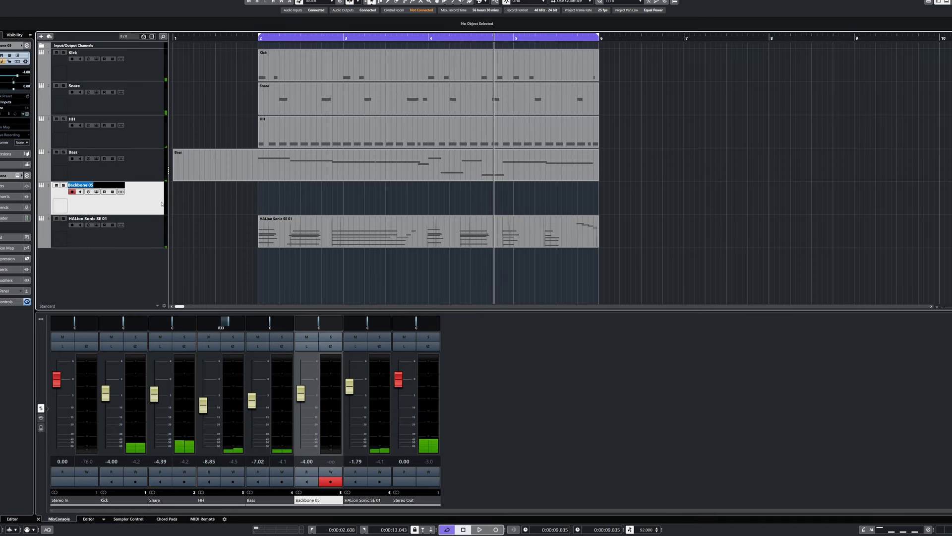
{"action": "type", "text": "Sn Layer"}
{"action": "key", "text": "Return"}
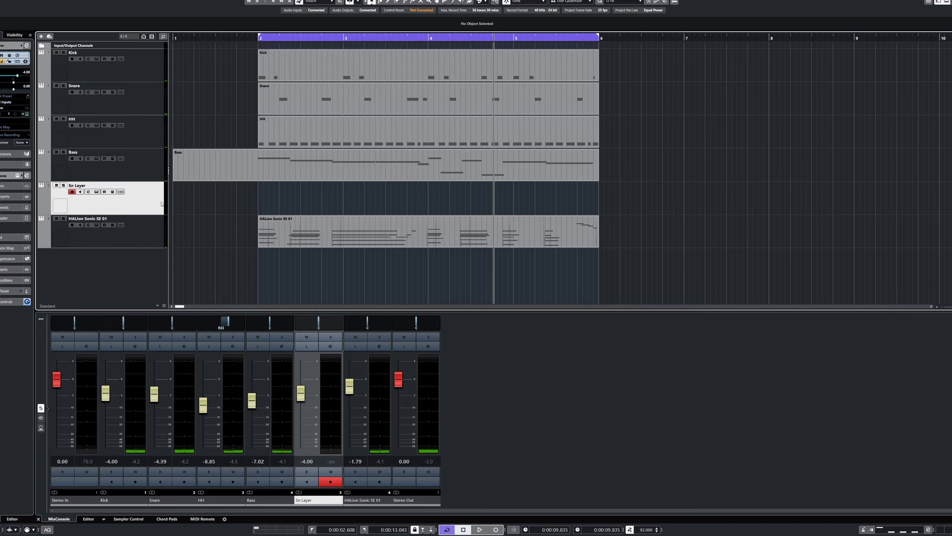
{"action": "left_click", "coordinate": [96, 192]}
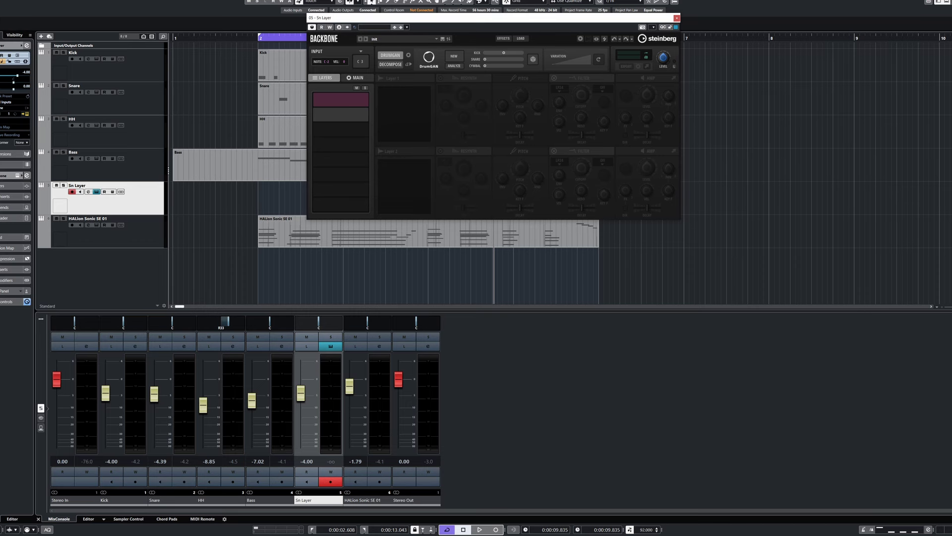
- Add two new snare layers in Backbone and generate Init-15 and Init-16 with the DrumGAN dice
{"action": "left_click_drag", "start_coordinate": [437, 19], "coordinate": [314, 144]}
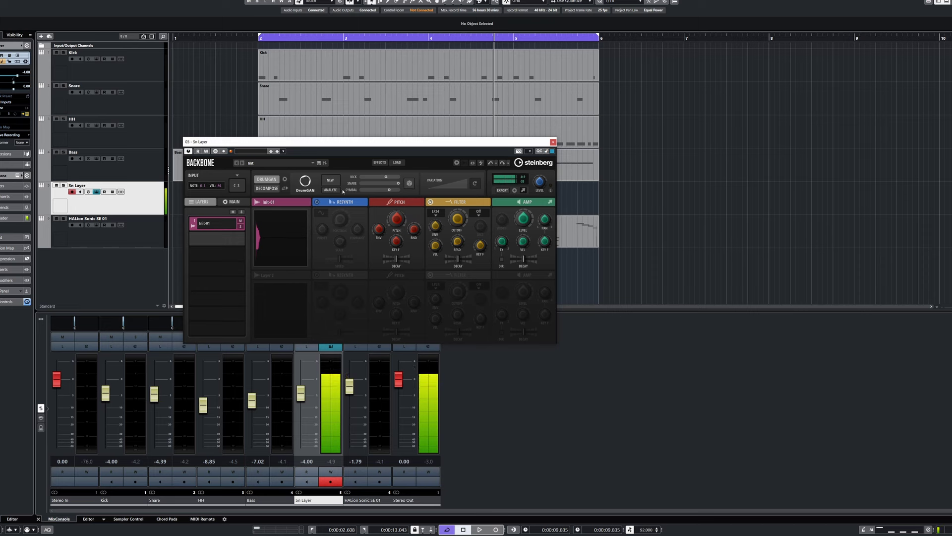
{"action": "left_click", "coordinate": [202, 242]}
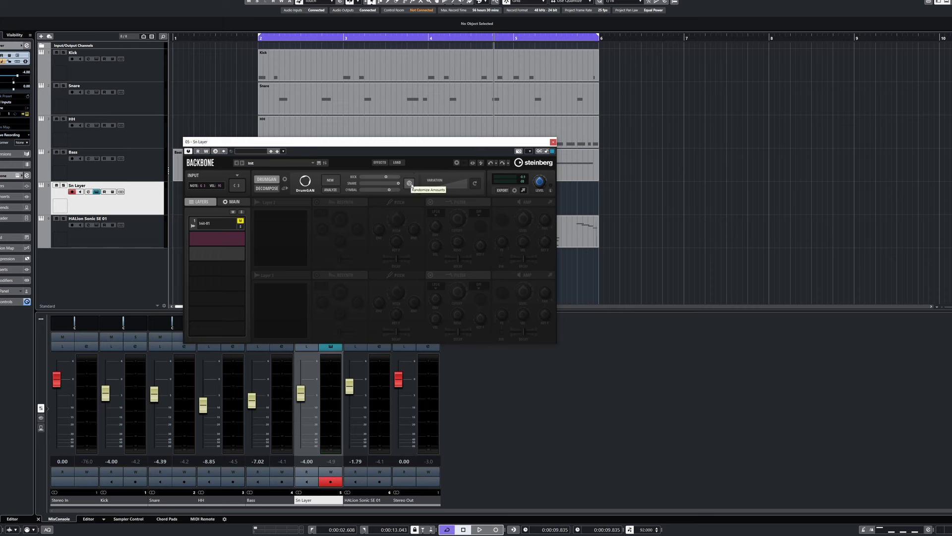
{"action": "left_click", "coordinate": [410, 183]}
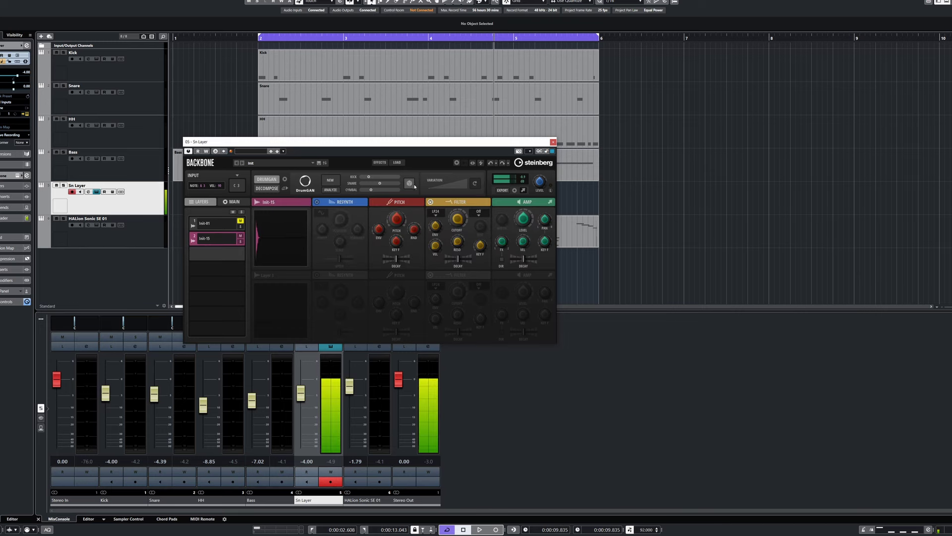
{"action": "left_click", "coordinate": [196, 254]}
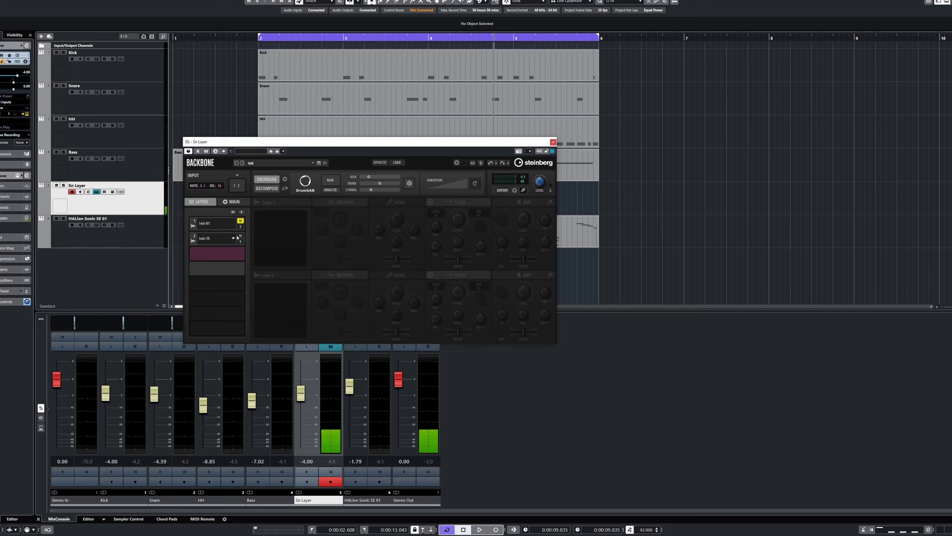
{"action": "left_click", "coordinate": [412, 187]}
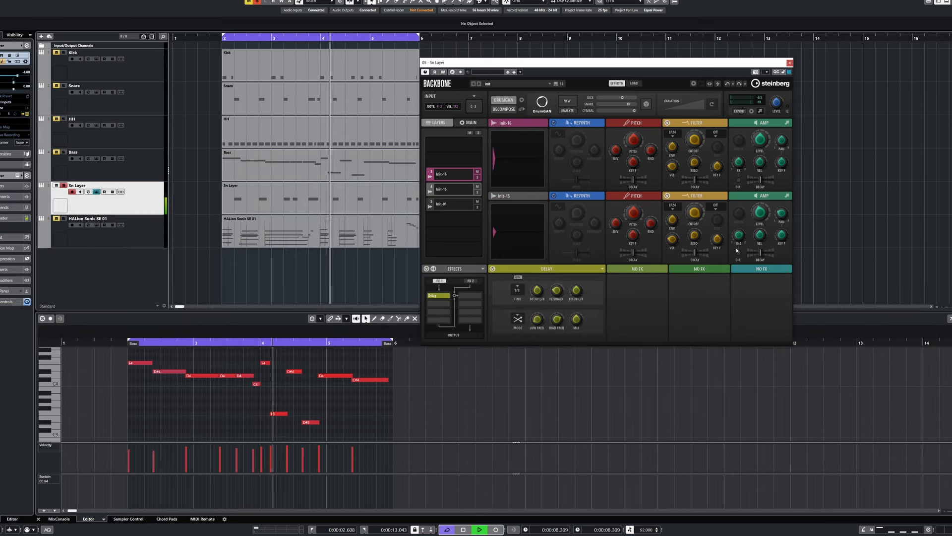
- Compare the Init-15 and Init-16 layers, turn off Sn Layer's solo and record-enable, and close Backbone
{"action": "left_click", "coordinate": [452, 189]}
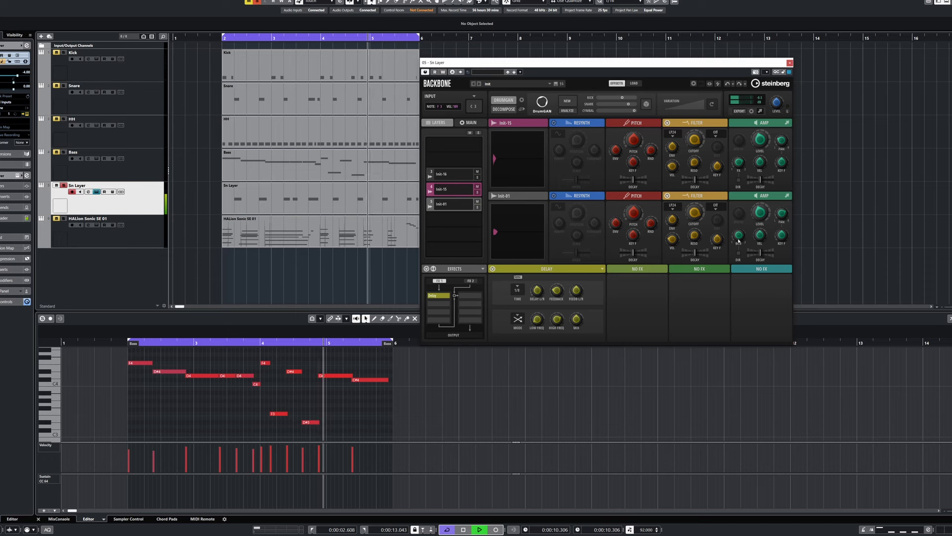
{"action": "left_click", "coordinate": [451, 173]}
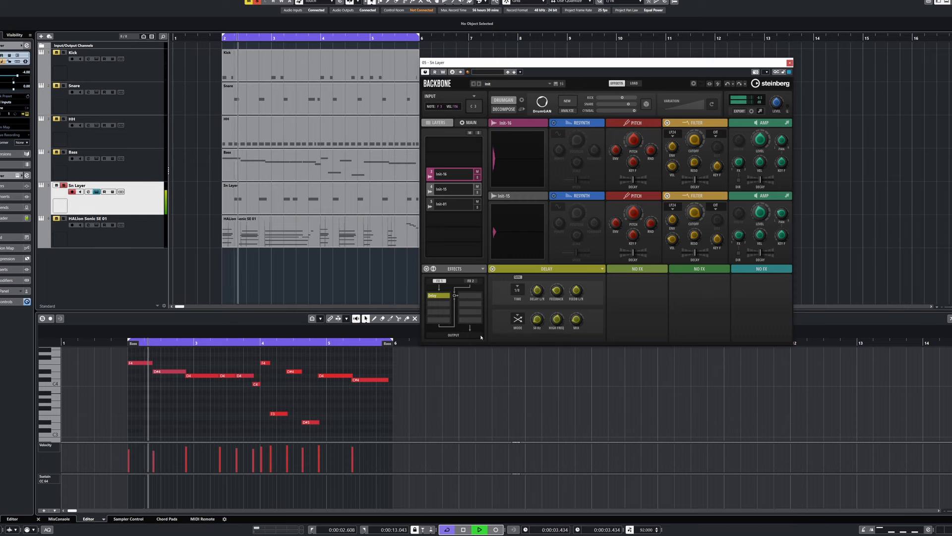
{"action": "left_click", "coordinate": [64, 185]}
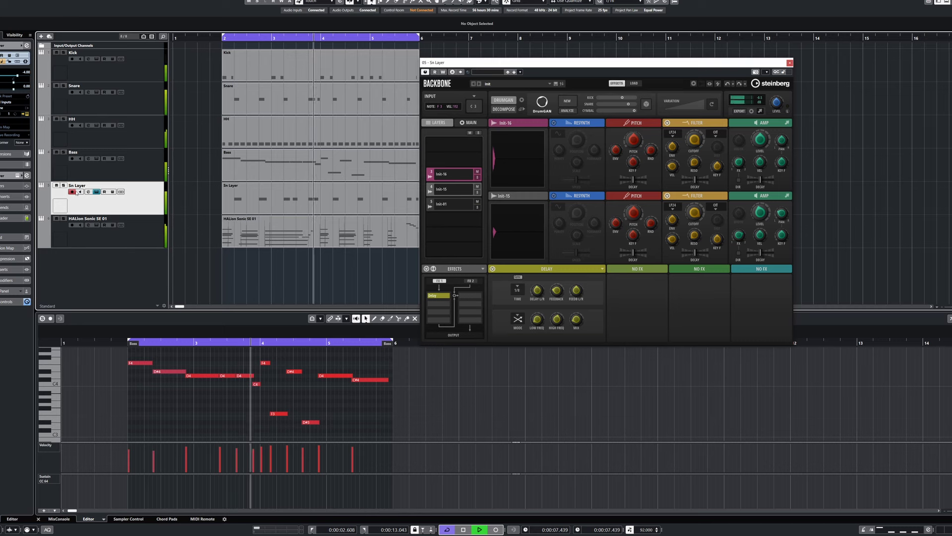
{"action": "left_click", "coordinate": [73, 192]}
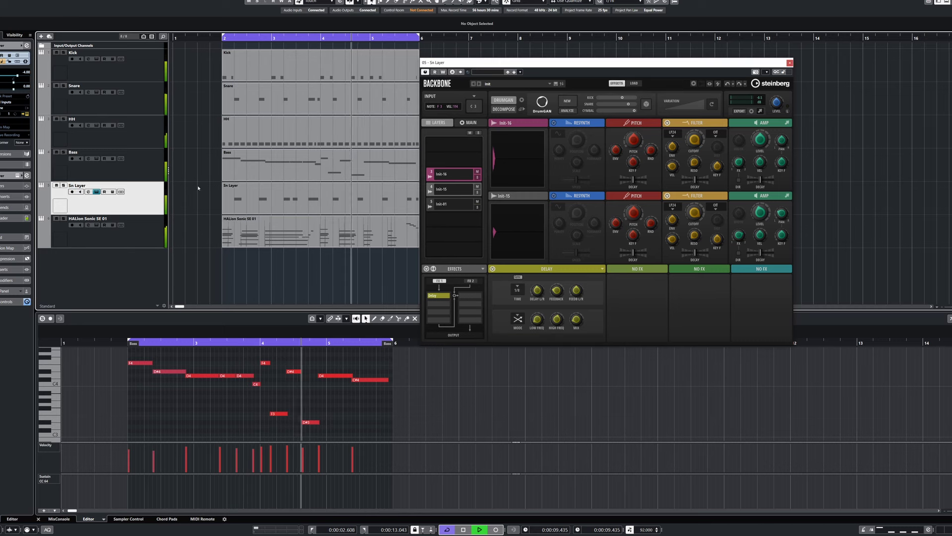
{"action": "left_click", "coordinate": [790, 63]}
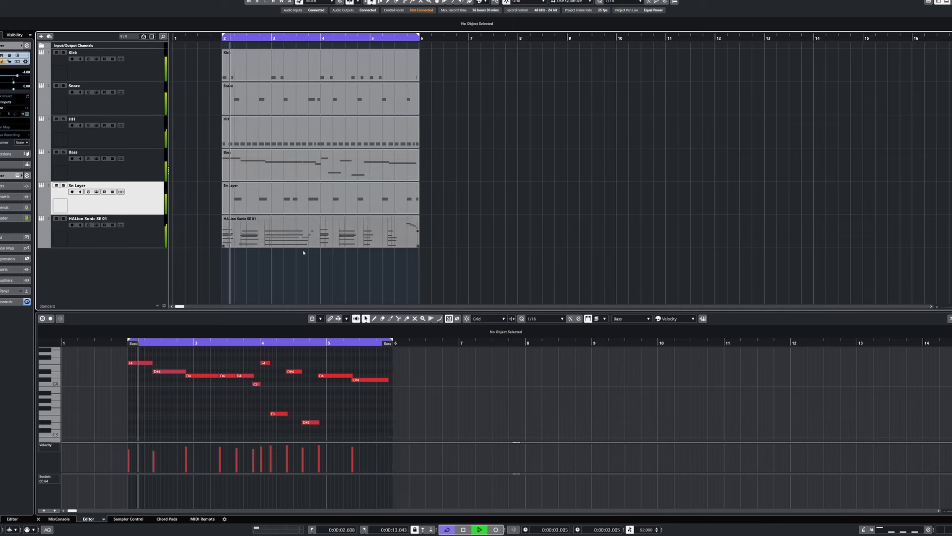
- Show the MixConsole, set Sn Layer to -12 dB, and move its track between Snare and HH
{"action": "left_click", "coordinate": [70, 520]}
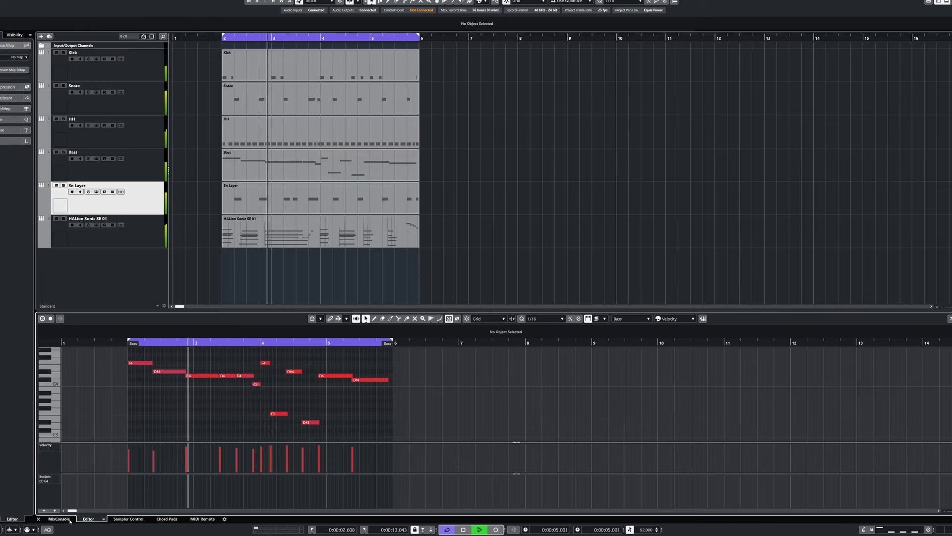
{"action": "left_click", "coordinate": [69, 520]}
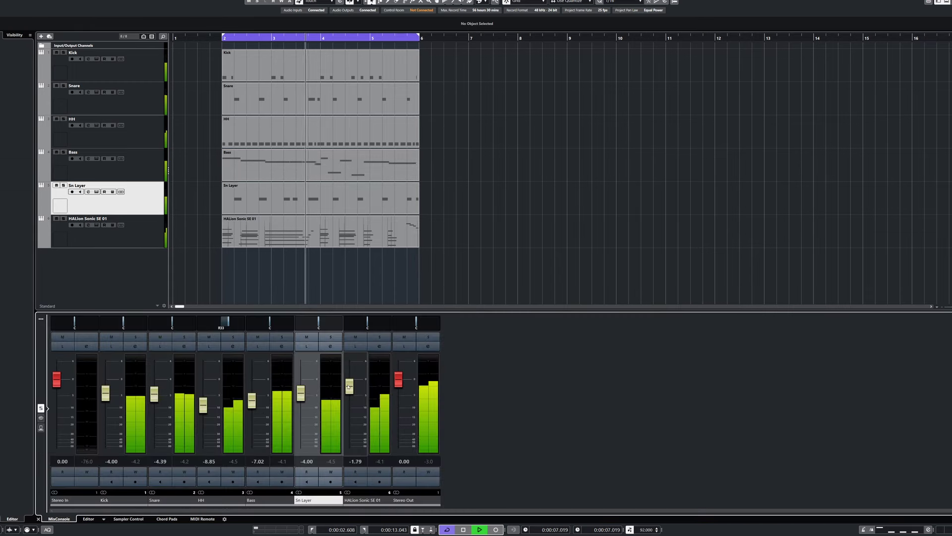
{"action": "left_click_drag", "start_coordinate": [301, 394], "coordinate": [303, 415]}
{"action": "left_click_drag", "start_coordinate": [134, 206], "coordinate": [134, 119]}
{"action": "key", "text": "space"}
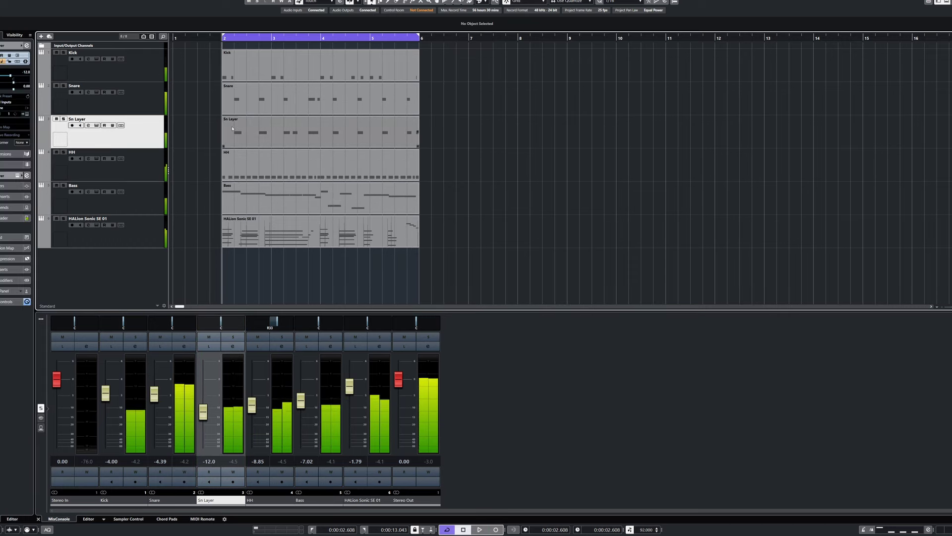
- Solo Kick, move the Bass track directly below Kick, and start playback
{"action": "left_click", "coordinate": [64, 52]}
{"action": "left_click", "coordinate": [126, 206]}
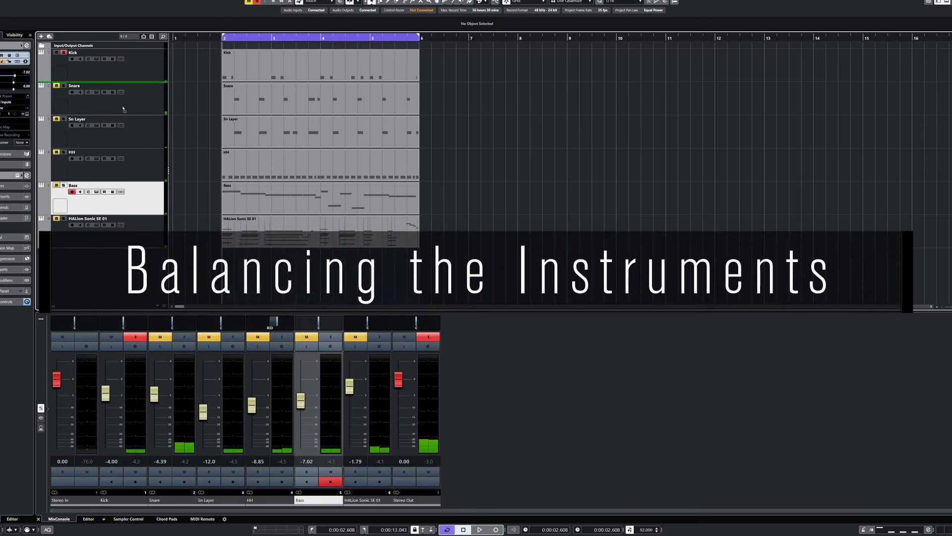
{"action": "left_click_drag", "start_coordinate": [124, 109], "coordinate": [124, 108]}
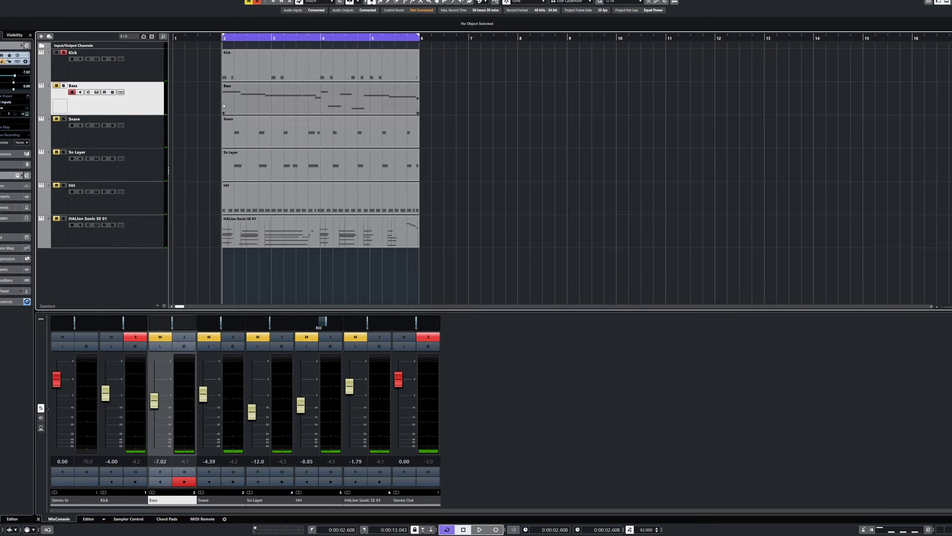
{"action": "key", "text": "space"}
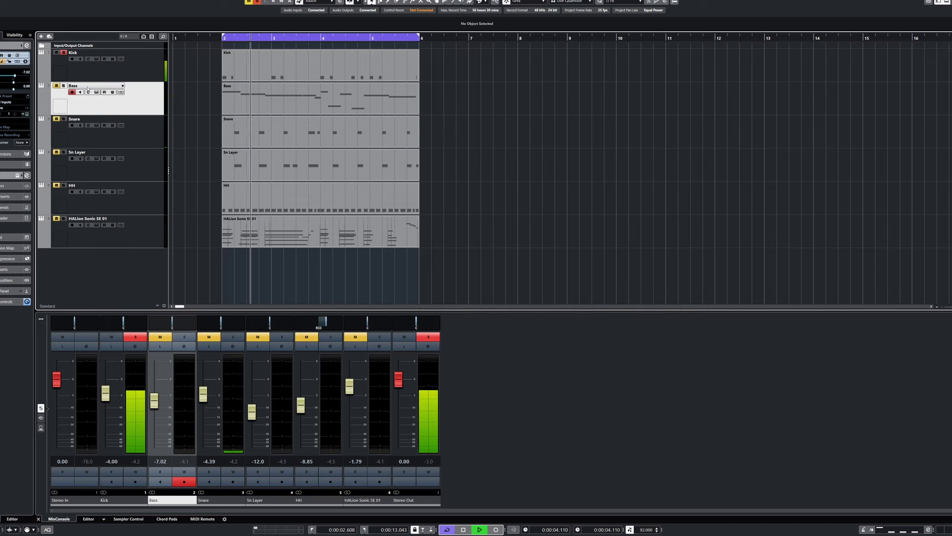
- Set levels Bass -8.31, Snare -7.52, Sn Layer -13.6, HH -8.17, HALion -3.44 dB, then clear solos
{"action": "left_click", "coordinate": [63, 86]}
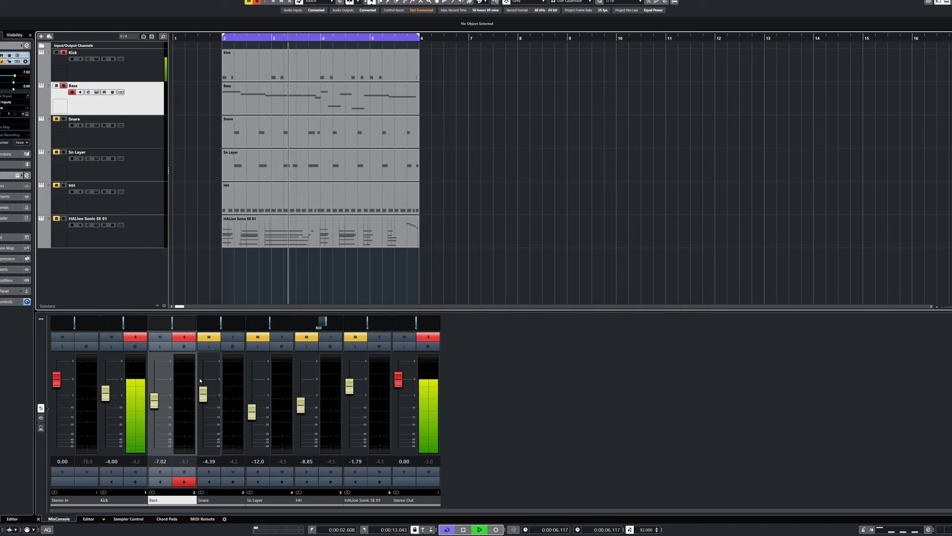
{"action": "left_click_drag", "start_coordinate": [154, 405], "coordinate": [254, 421]}
{"action": "left_click", "coordinate": [233, 337]}
{"action": "key", "text": "s"}
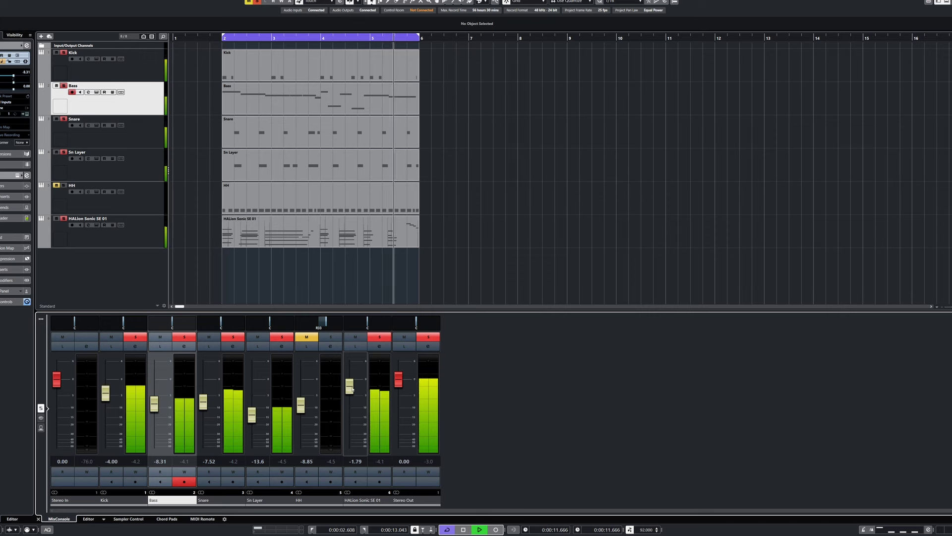
{"action": "left_click_drag", "start_coordinate": [351, 393], "coordinate": [351, 401]}
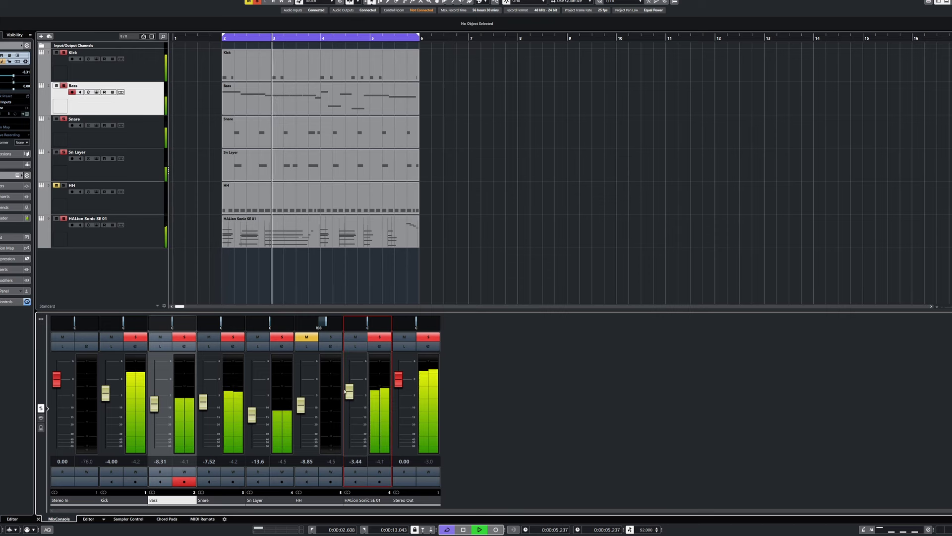
{"action": "left_click", "coordinate": [307, 337]}
{"action": "left_click_drag", "start_coordinate": [301, 405], "coordinate": [302, 404]}
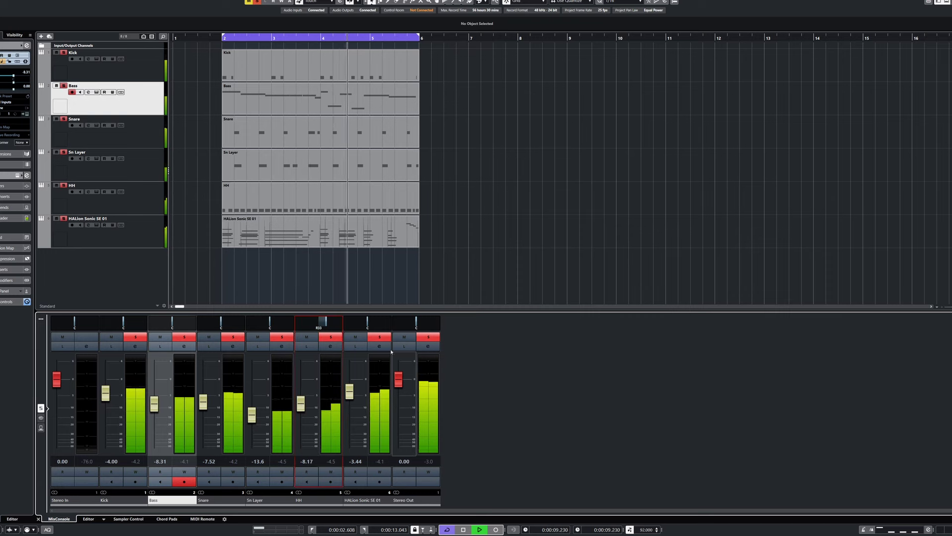
{"action": "left_click", "coordinate": [258, 2]}
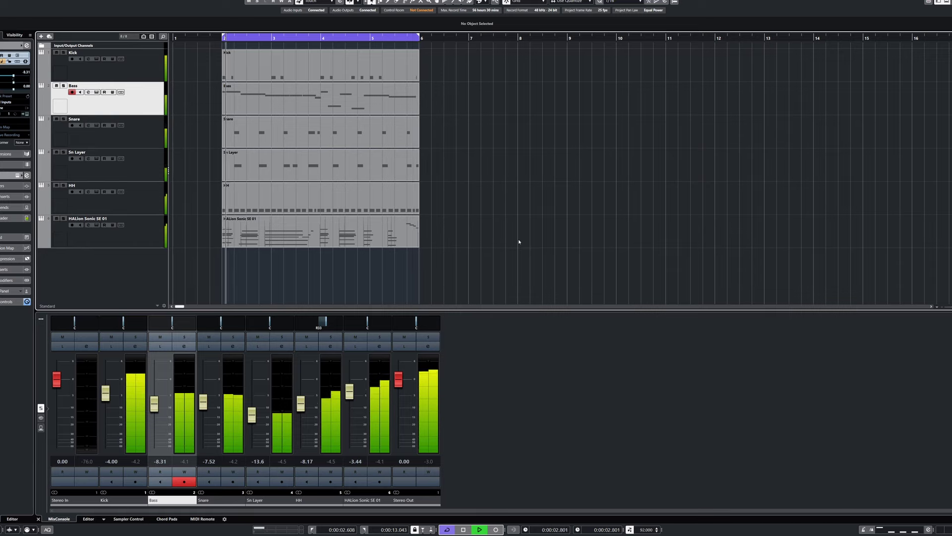
- Zoom the arrangement out and switch off Cycle so playback runs past the locators
{"action": "key", "text": "g"}
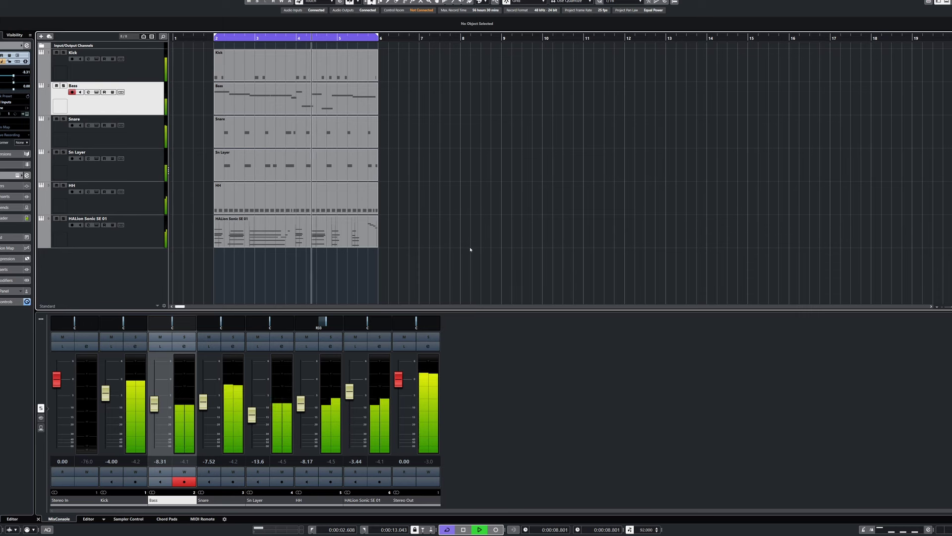
{"action": "key", "text": "KP_Divide"}
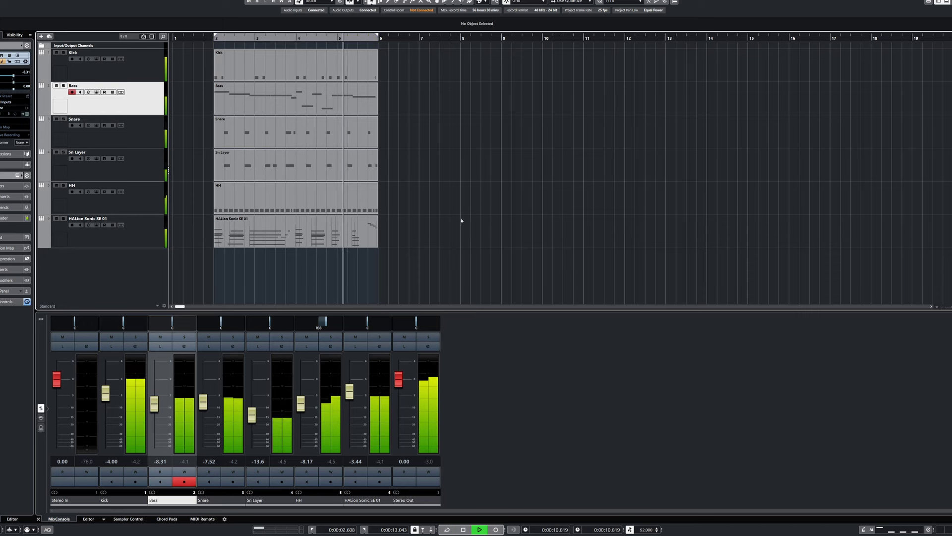